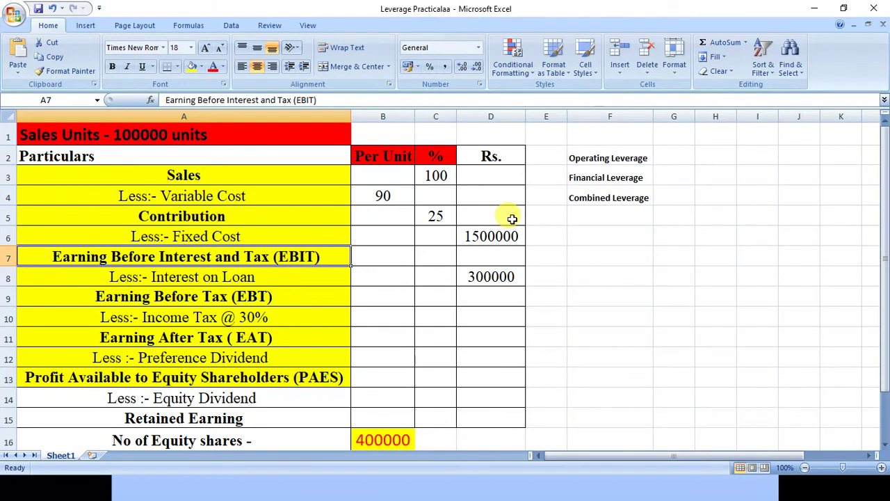
Step: Calculate the Variable Cost amount in D4 by multiplying 100000 sales units by the 90 per-unit cost
click(198, 175)
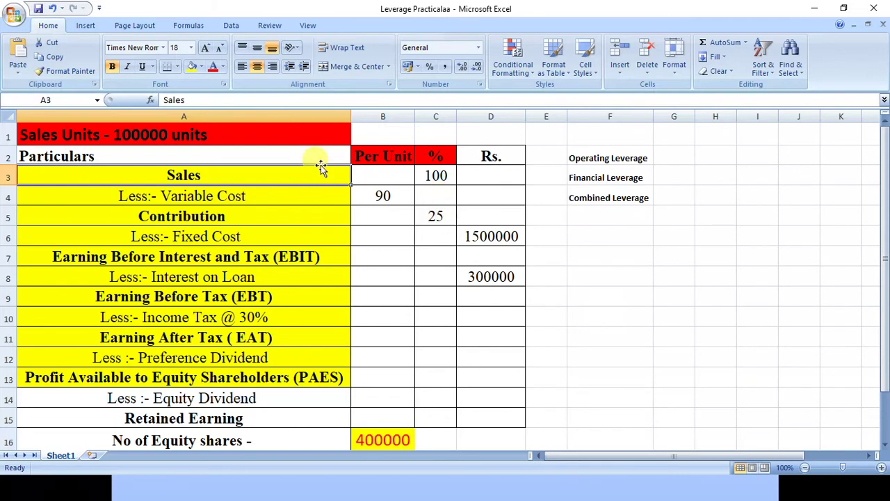
click(387, 195)
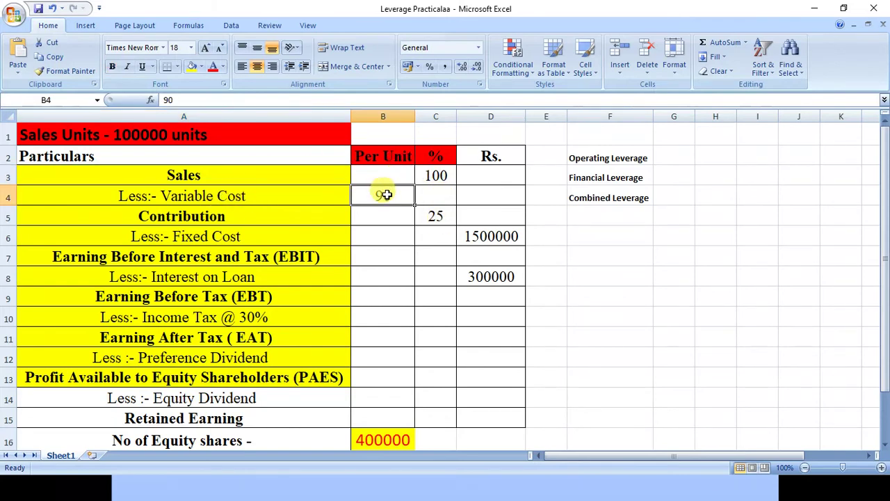
click(151, 131)
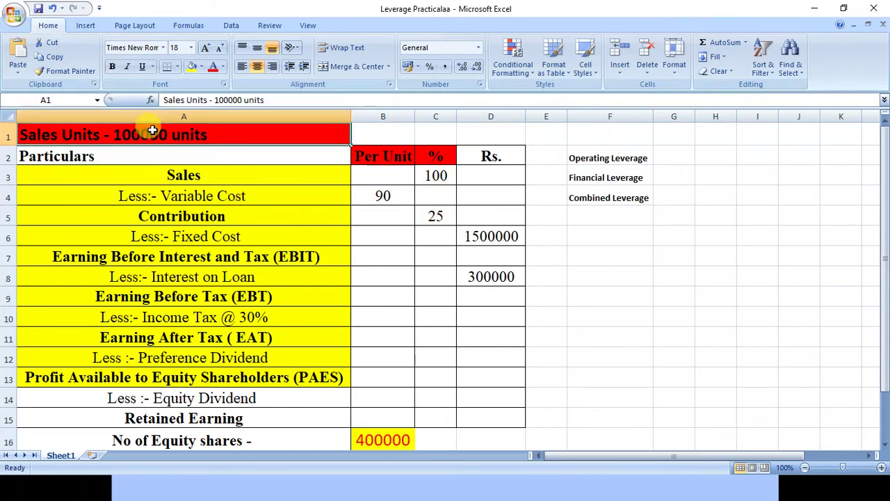
click(487, 197)
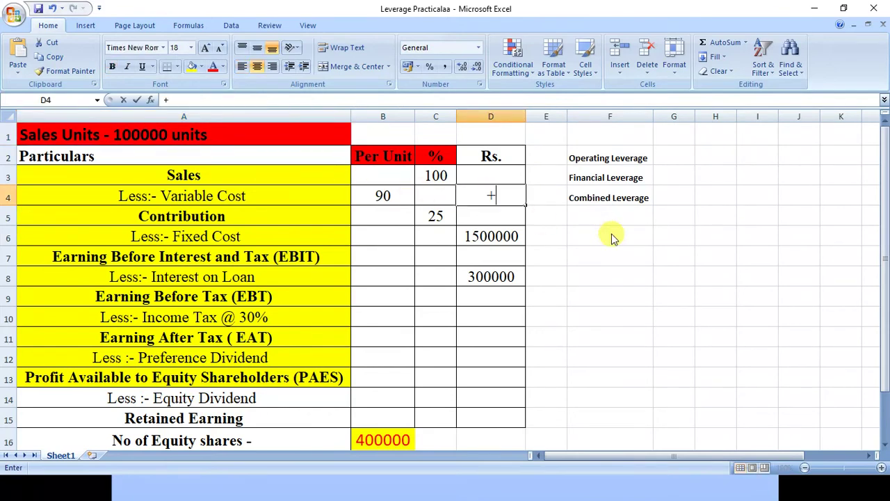
text(+100000*90)
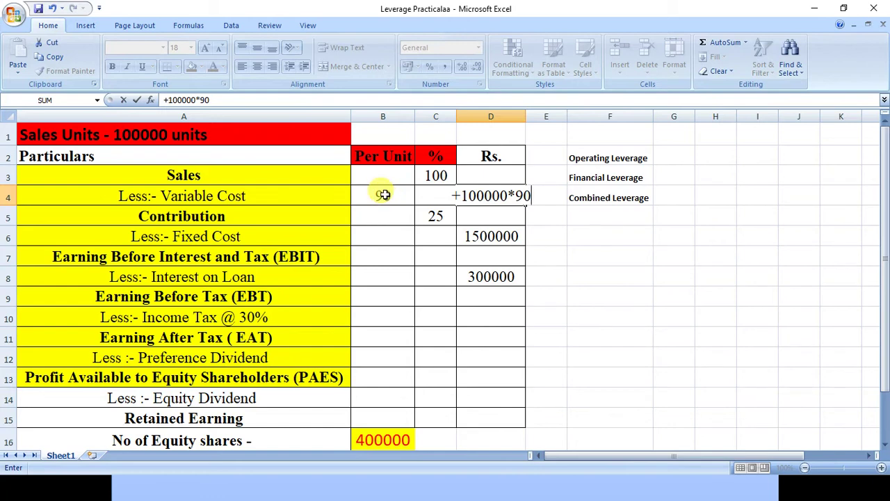
key(Return)
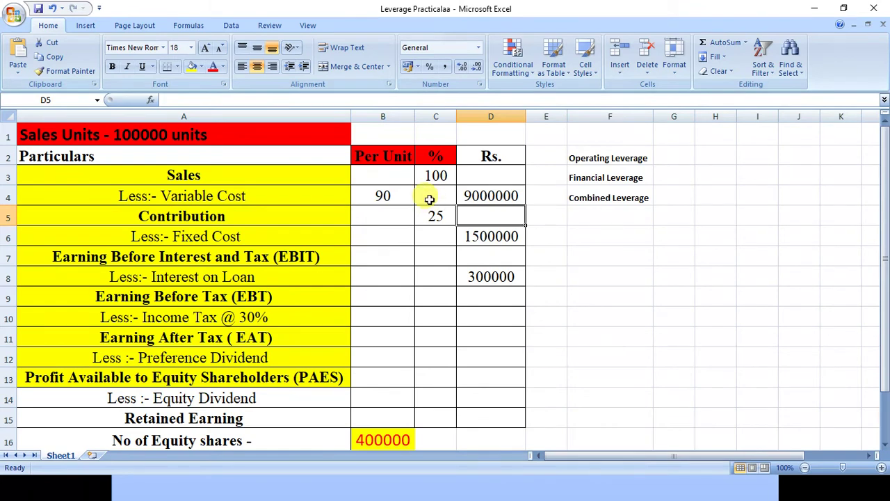
click(468, 195)
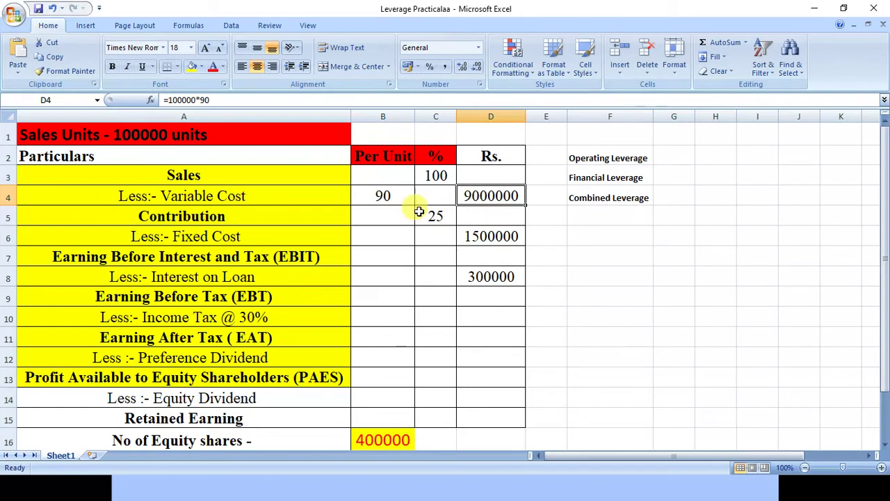
Step: Highlight the empty Variable Cost percentage cell C4 with an orange fill
click(441, 177)
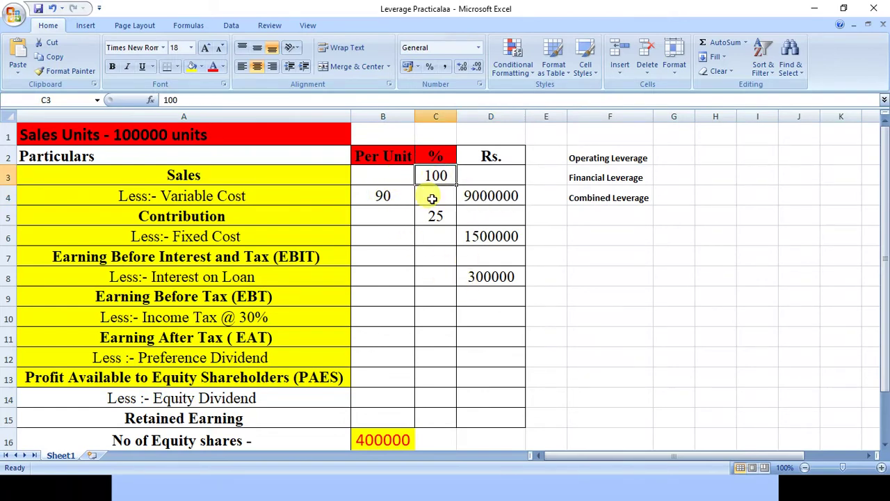
click(431, 199)
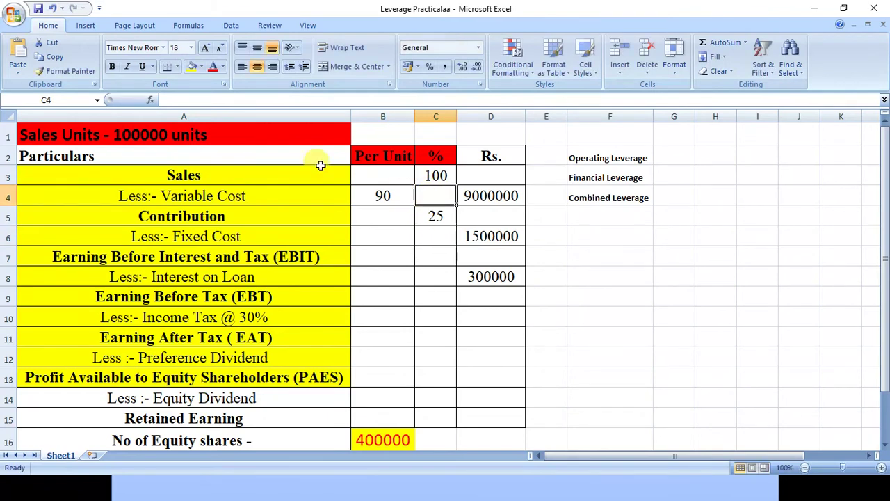
click(201, 66)
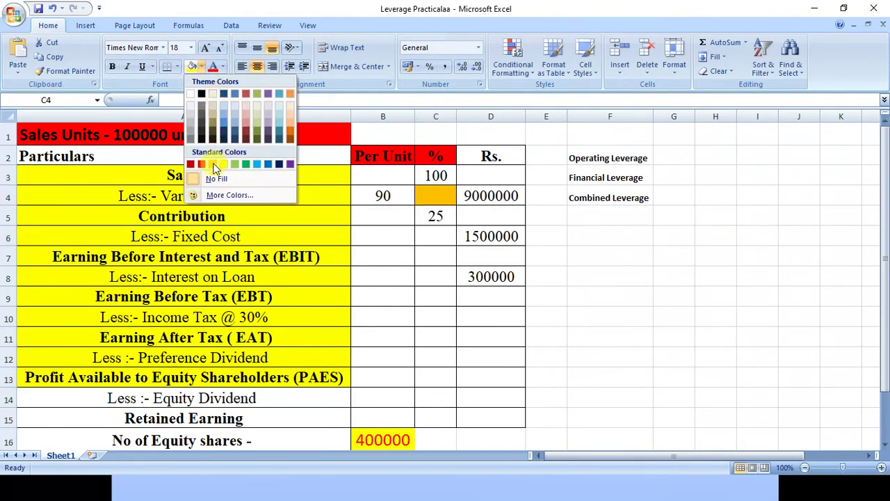
click(213, 166)
Step: Enter 75 as the Variable Cost percentage in C4, the difference between the Sales and Contribution percentages
click(433, 216)
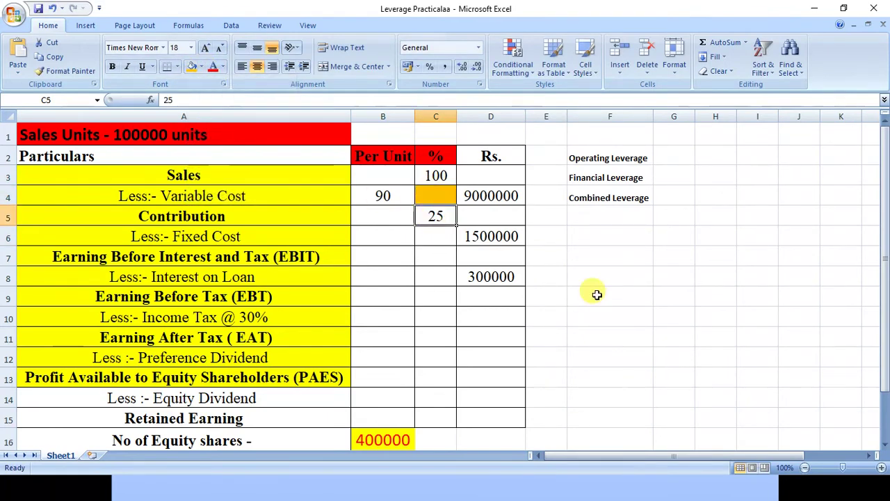
click(199, 176)
click(201, 197)
click(204, 213)
click(202, 196)
click(202, 217)
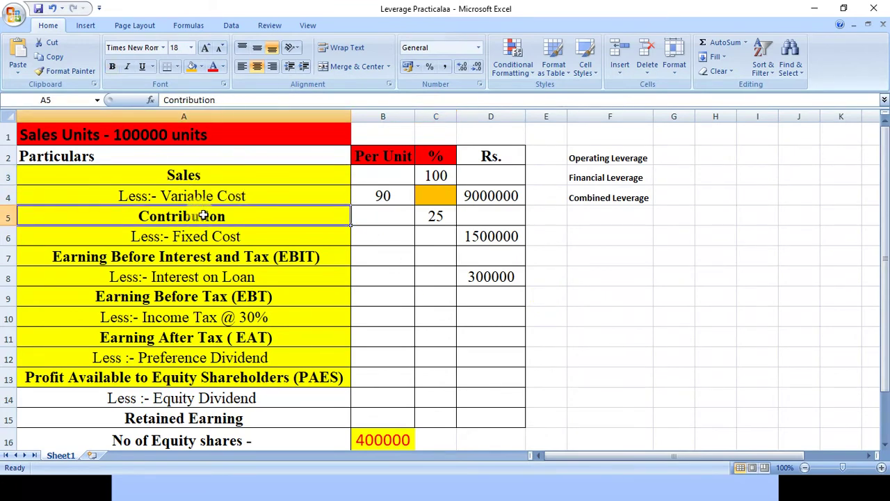
click(451, 177)
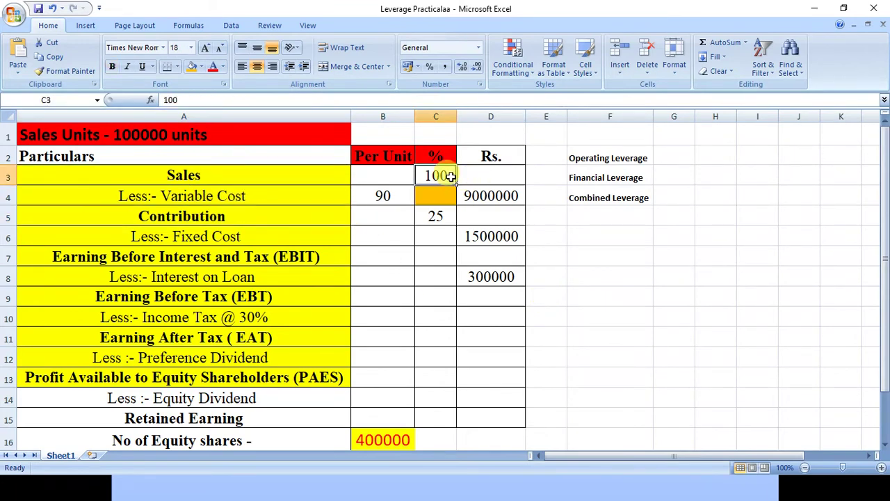
click(432, 219)
click(429, 200)
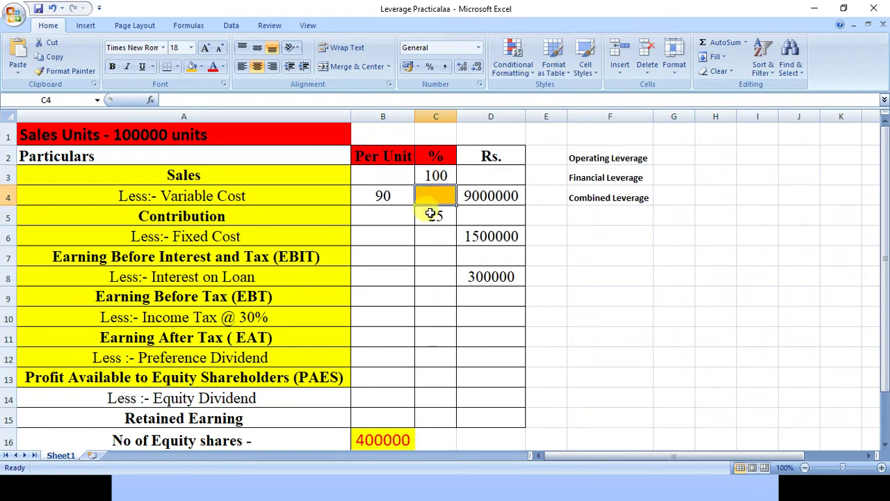
text(75)
key(Return)
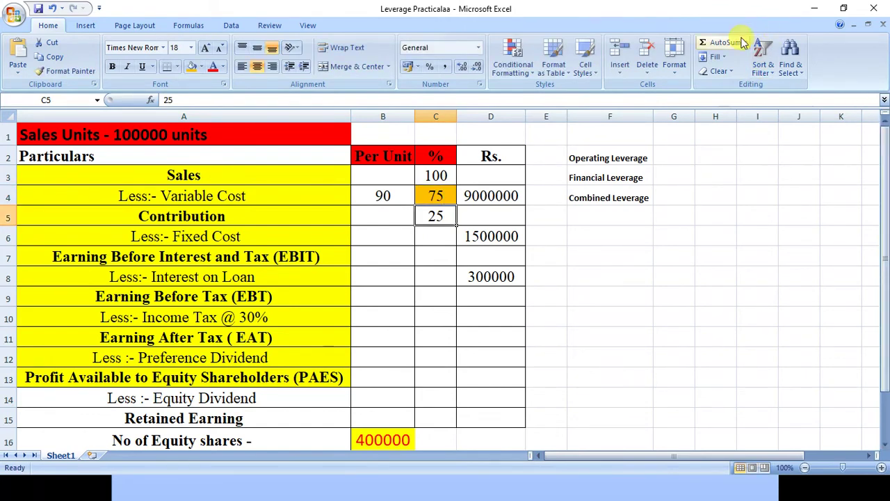
Step: Calculate the Sales amount in D3 with the formula +100*9000000/75
click(452, 198)
click(471, 196)
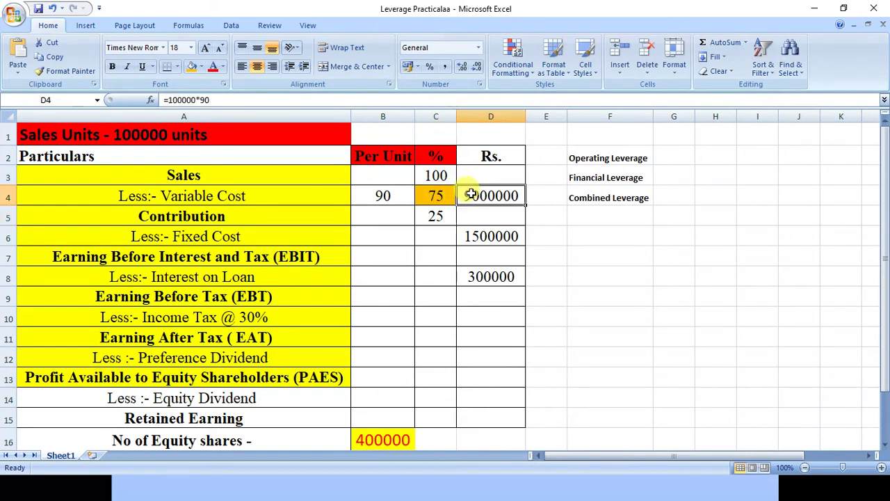
click(438, 179)
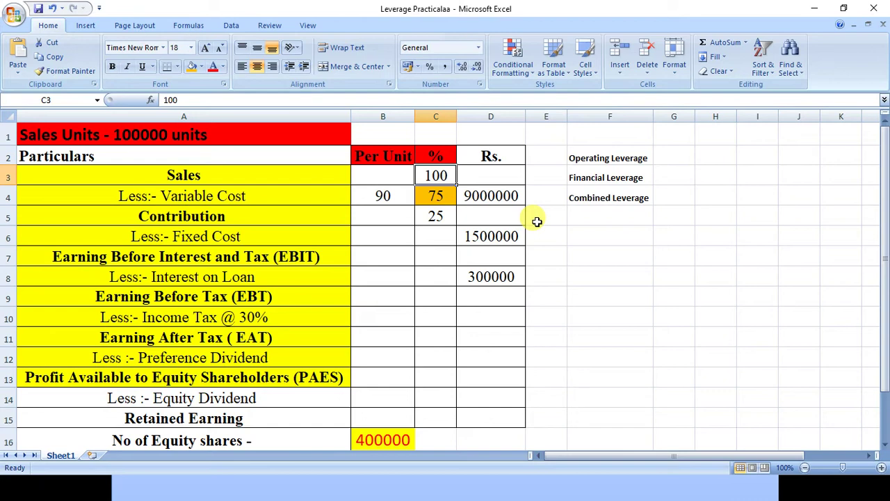
click(510, 175)
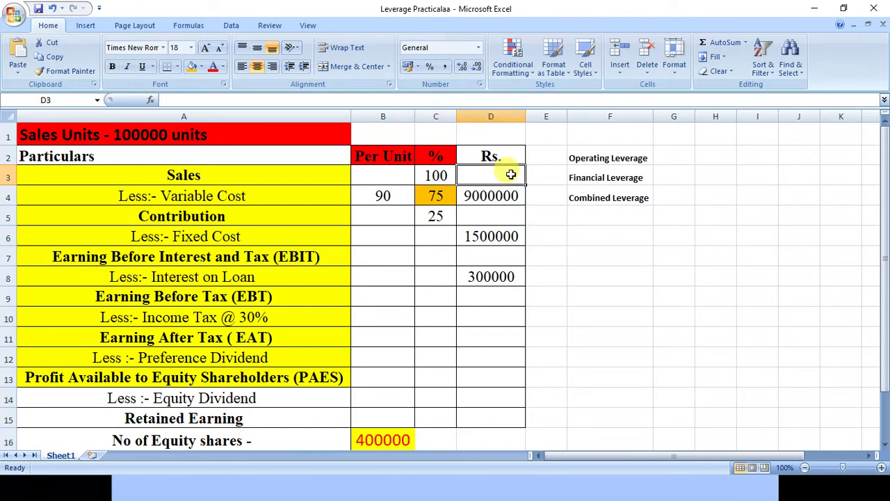
text(+100)
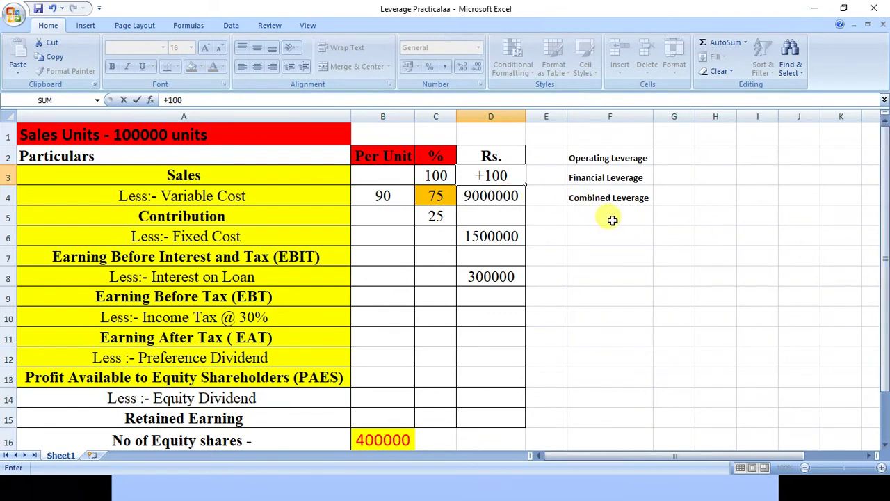
text(*900)
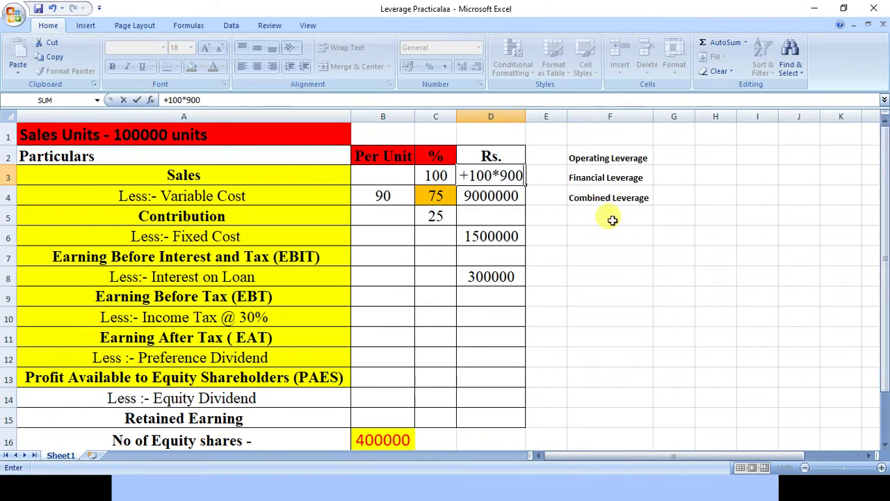
text(0000/75)
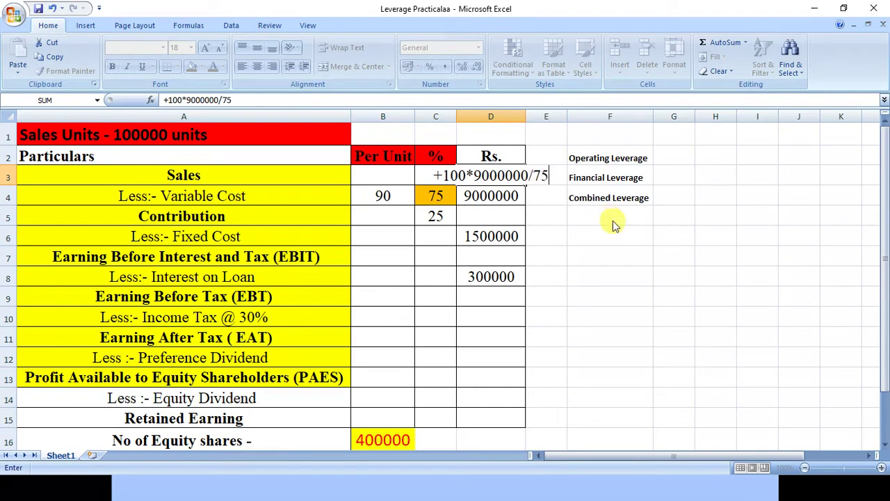
key(Return)
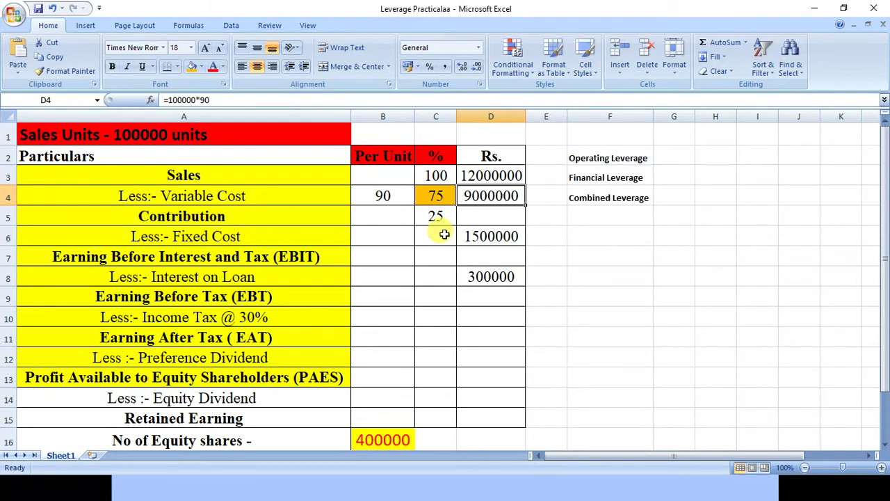
Step: Calculate Contribution in D5 by subtracting Variable Cost from Sales with the formula +D3-D4
click(479, 216)
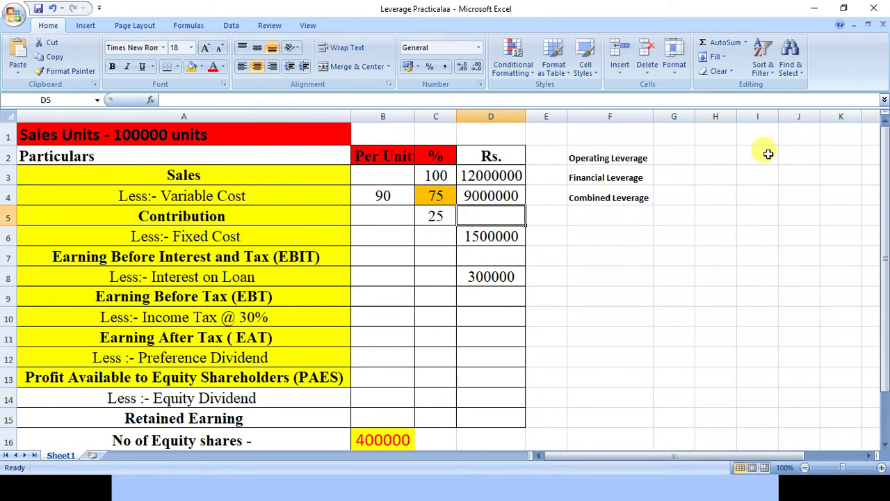
text(+)
click(491, 175)
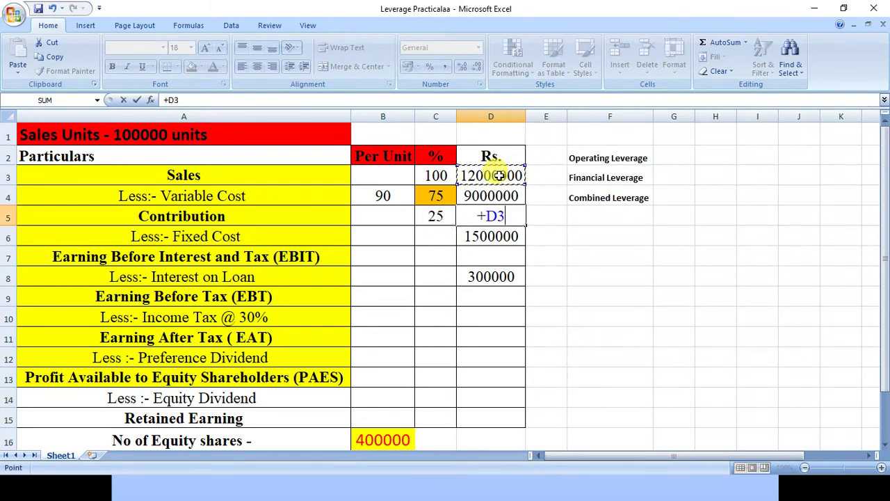
text(-)
click(506, 195)
key(Return)
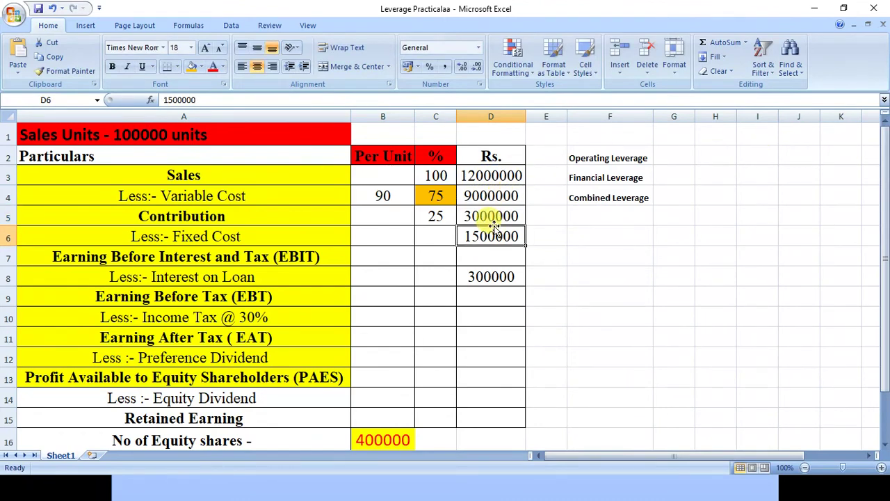
Step: Calculate Earning Before Interest and Tax in D7 by subtracting Fixed Cost from Contribution, D5 minus D6
click(491, 249)
text(+)
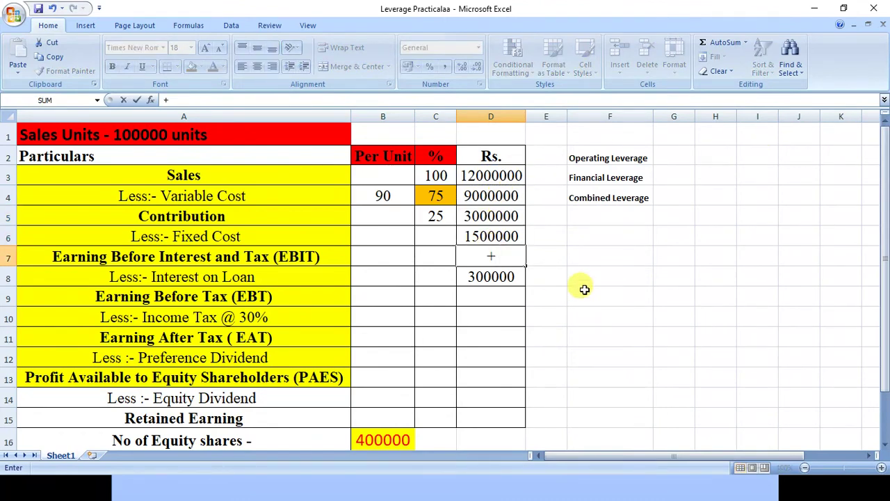
click(515, 215)
text(-)
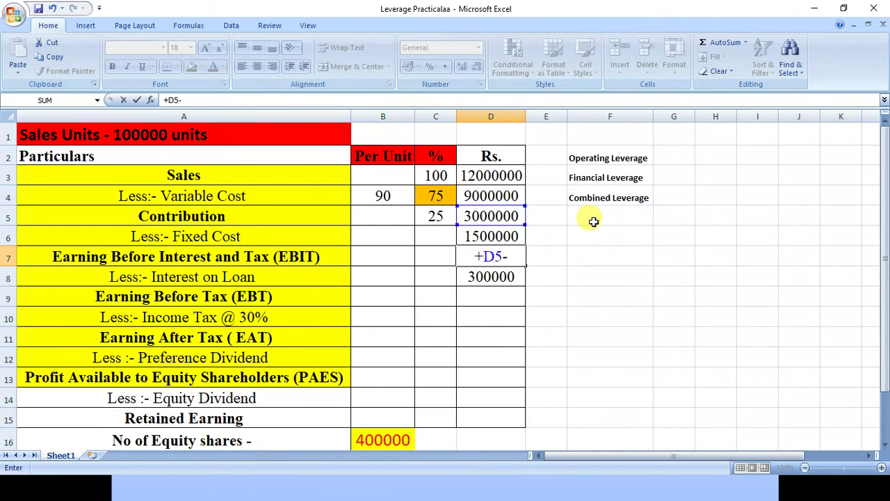
key(Up)
key(Return)
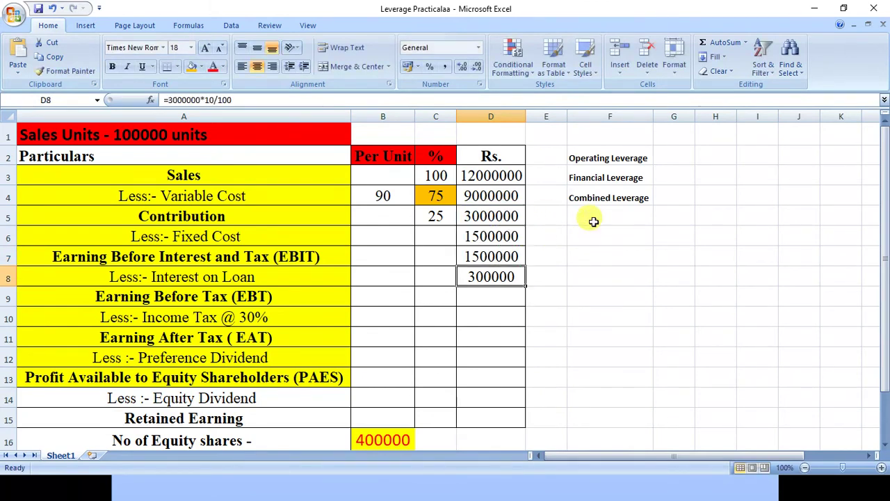
Step: Calculate Earning Before Tax in D9 by subtracting Interest on Loan from EBIT with the formula +D7-D8
click(489, 295)
text(+)
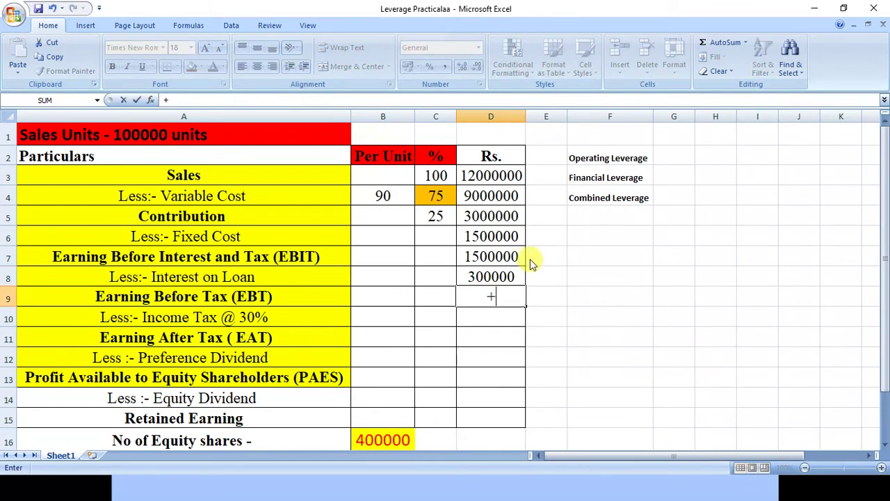
click(485, 257)
text(-)
click(509, 277)
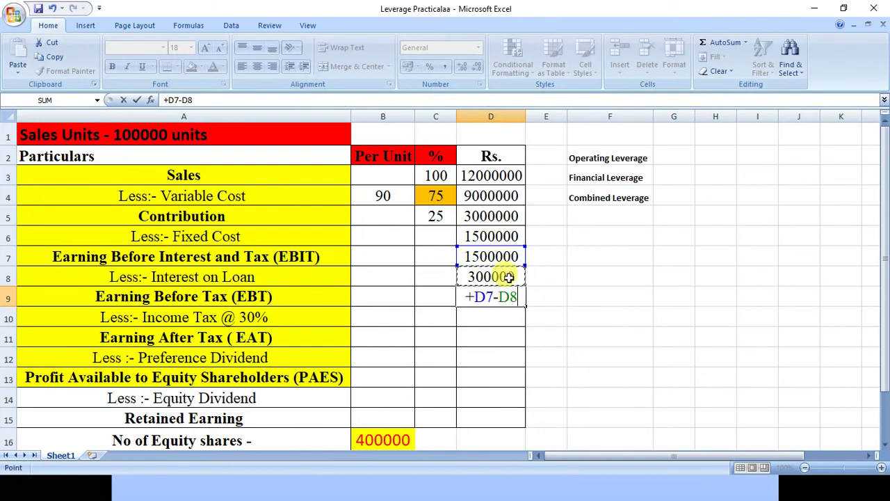
key(Return)
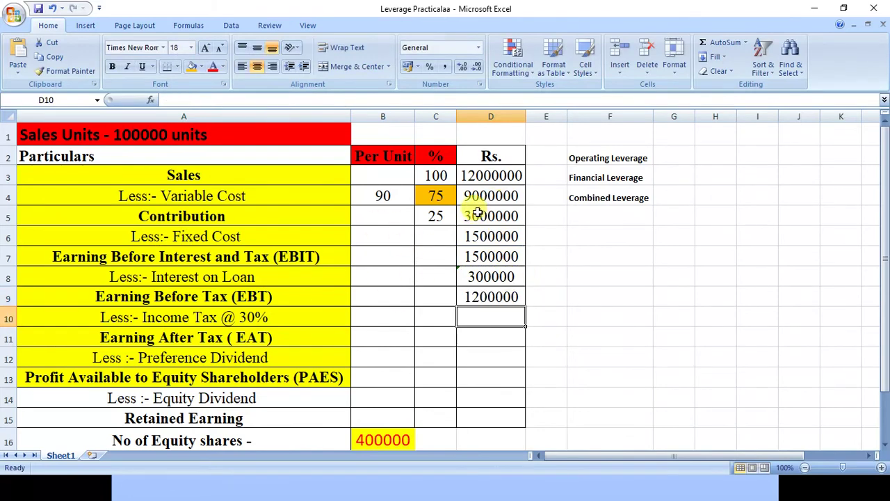
Step: Put a thick box border around the Contribution row A5:D5 and make all its cells bold
drag(111, 214, 490, 216)
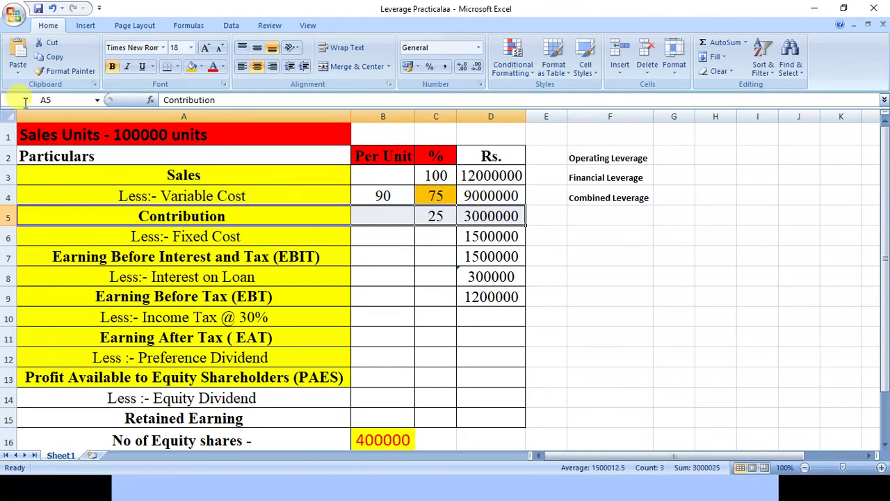
click(178, 66)
click(184, 199)
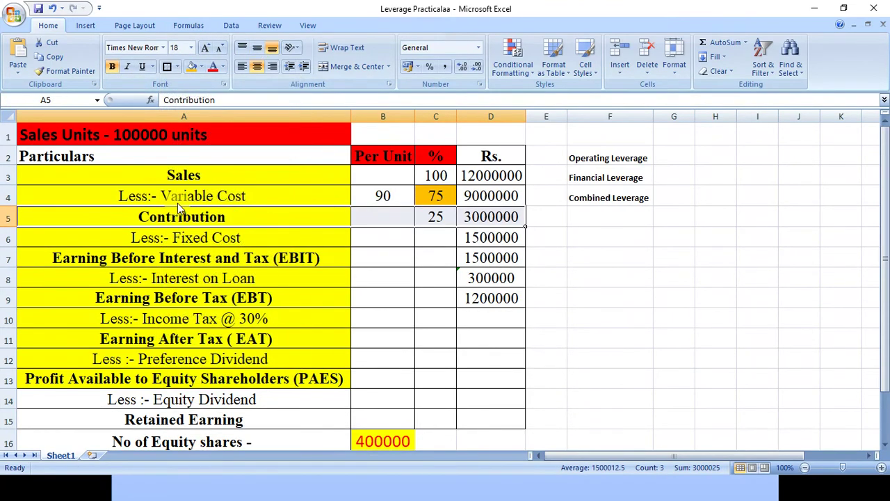
key(ctrl+b)
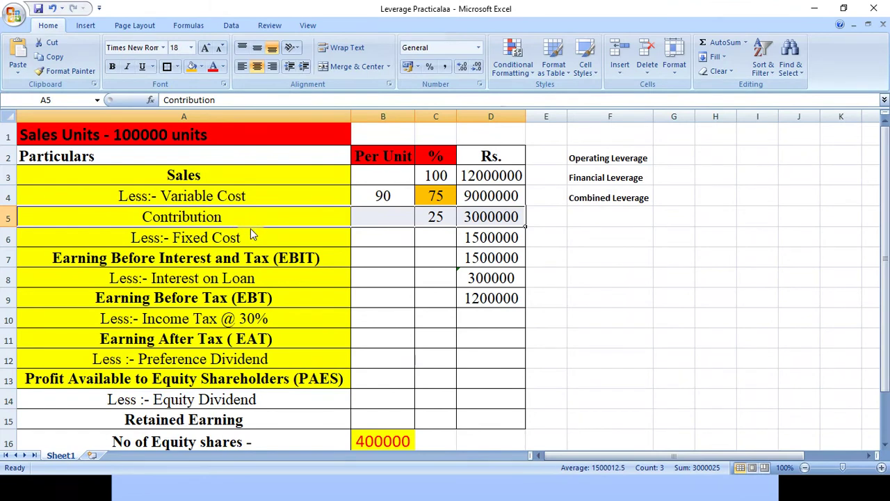
key(ctrl+b)
Step: Make the EBIT, EBT, EAT and PAES rows bold across columns A to D
drag(147, 256, 510, 262)
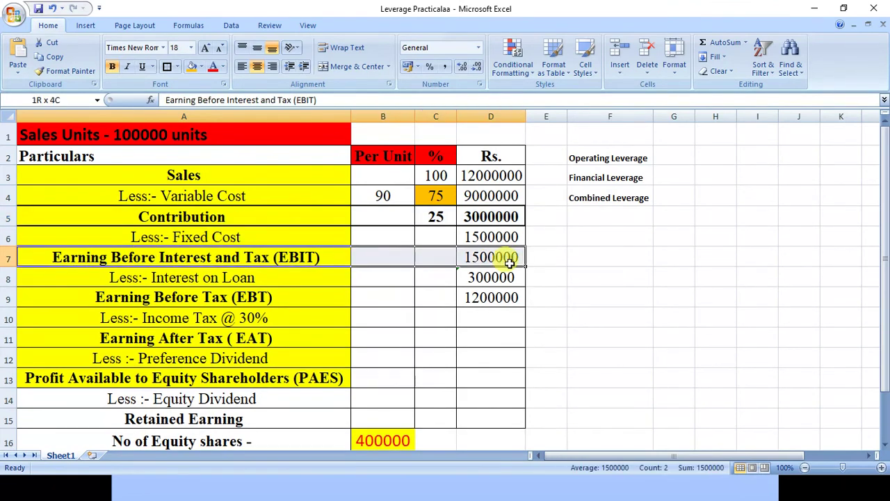
key(ctrl+b)
drag(104, 296, 466, 294)
key(ctrl+b)
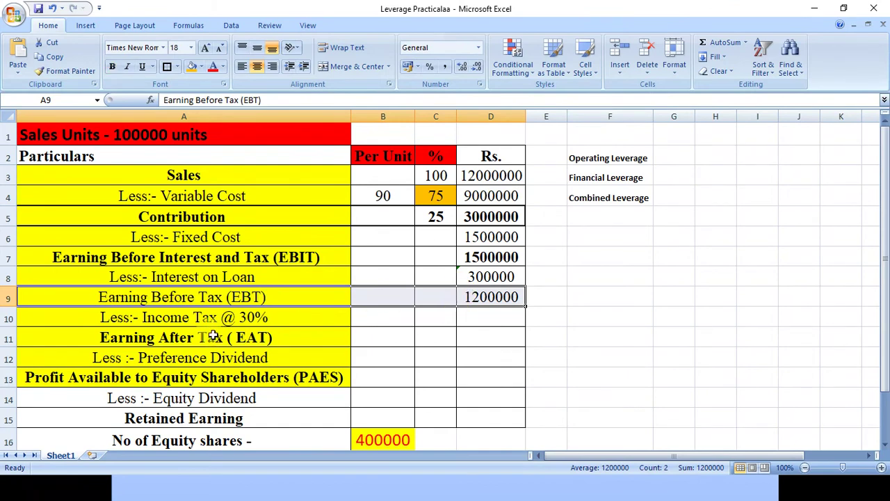
key(ctrl+b)
drag(193, 338, 485, 341)
click(258, 377)
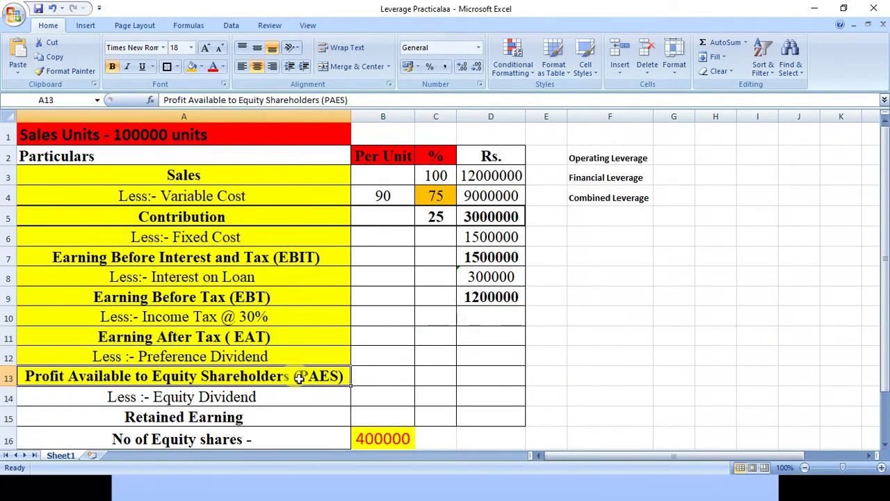
drag(257, 378, 519, 372)
key(ctrl+b)
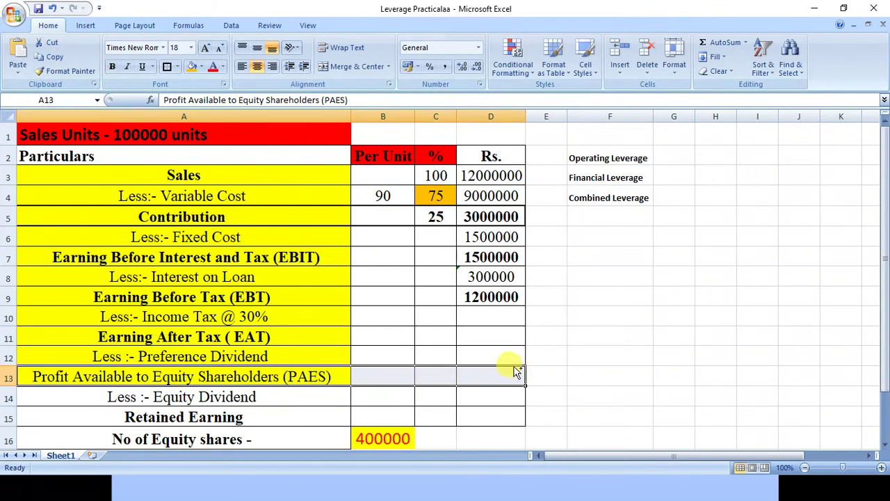
key(ctrl+b)
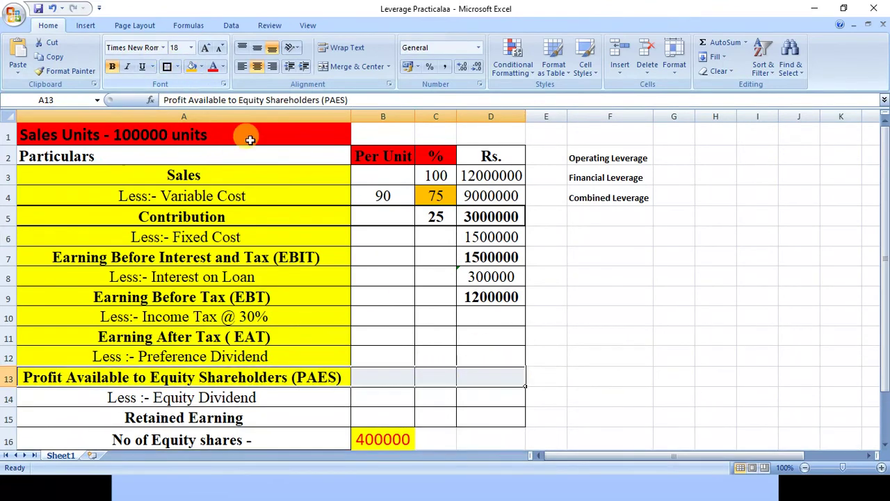
Step: Put a thick box border around each of the PAES, EAT, EBT and EBIT rows across columns A to D
drag(316, 338, 501, 336)
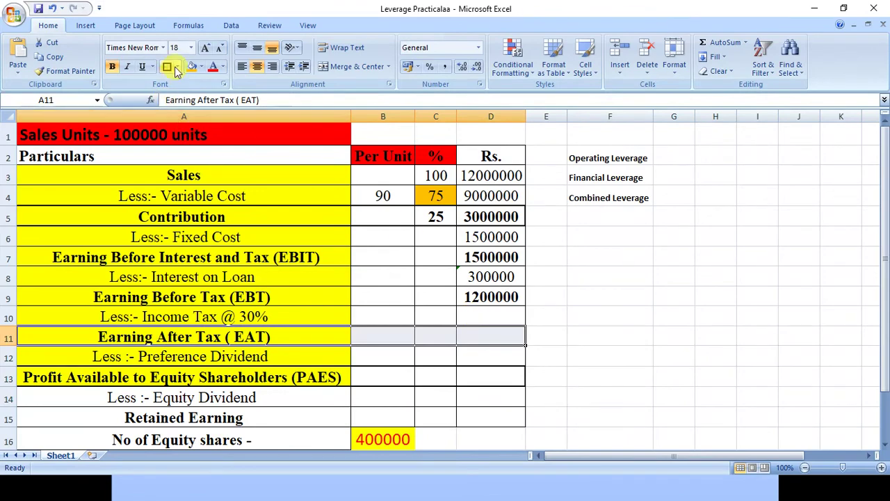
click(177, 67)
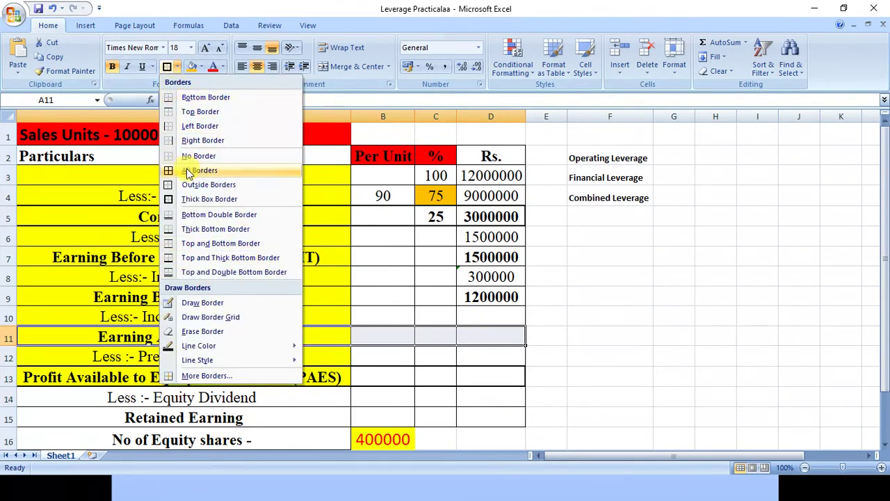
click(208, 199)
drag(199, 297, 487, 292)
click(168, 66)
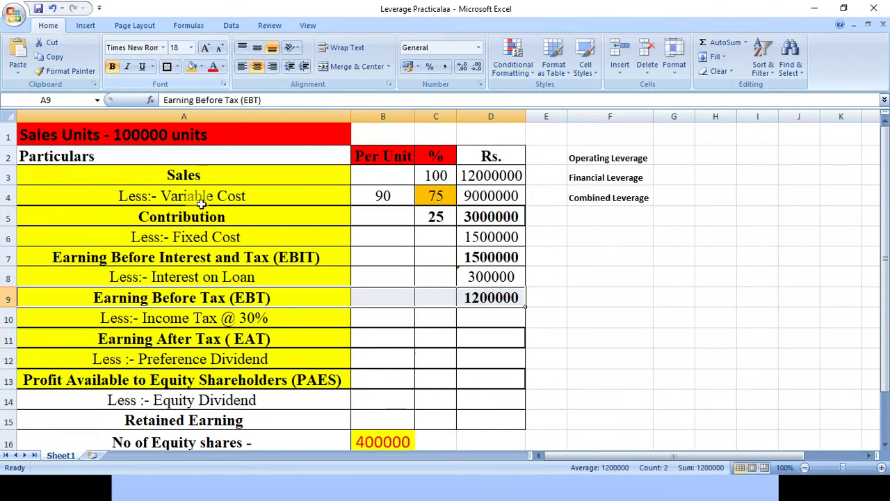
drag(209, 257, 490, 257)
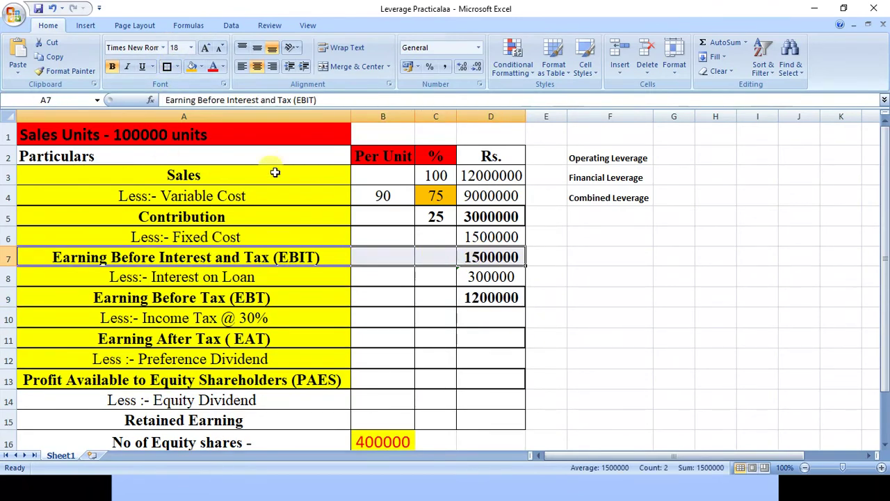
click(169, 66)
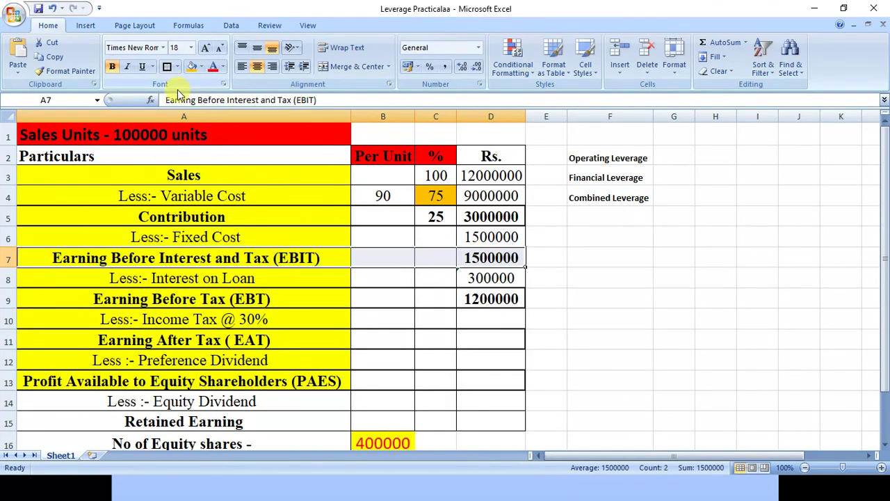
Step: Calculate Income Tax at 30% in D10 with the formula +D9*30/100
click(481, 321)
text(+D9*30/100)
key(Return)
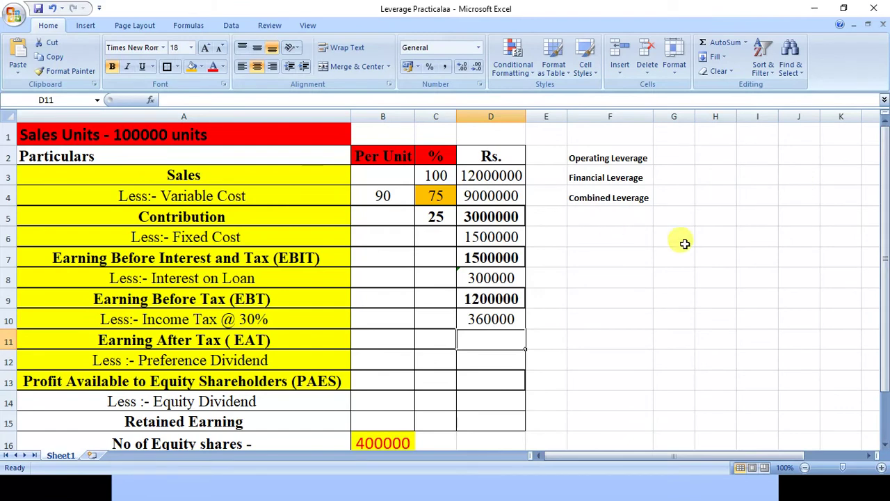
Step: Calculate Earning After Tax in D11 by subtracting Income Tax from EBT, D9 minus D10
text(+)
click(487, 296)
text(-)
key(Up)
key(Return)
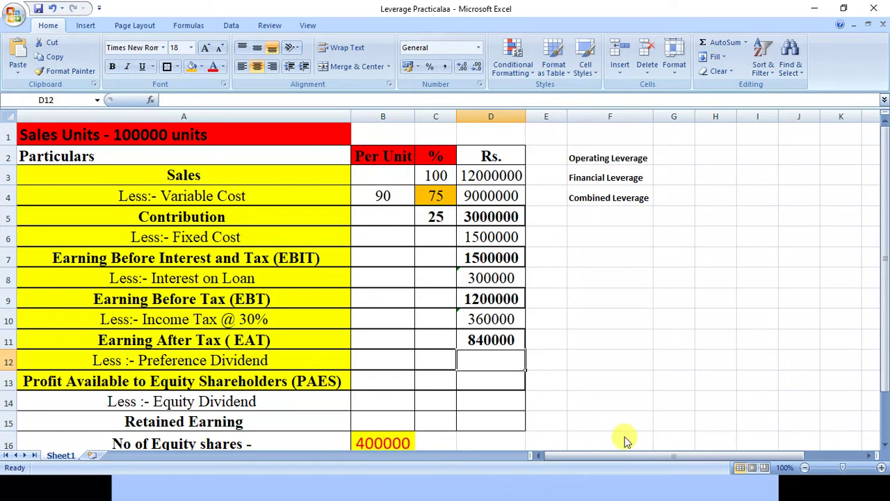
Step: Check the question slide for a preference dividend, return to the workbook and enter 0 as Preference Dividend in D12
key(alt+Tab)
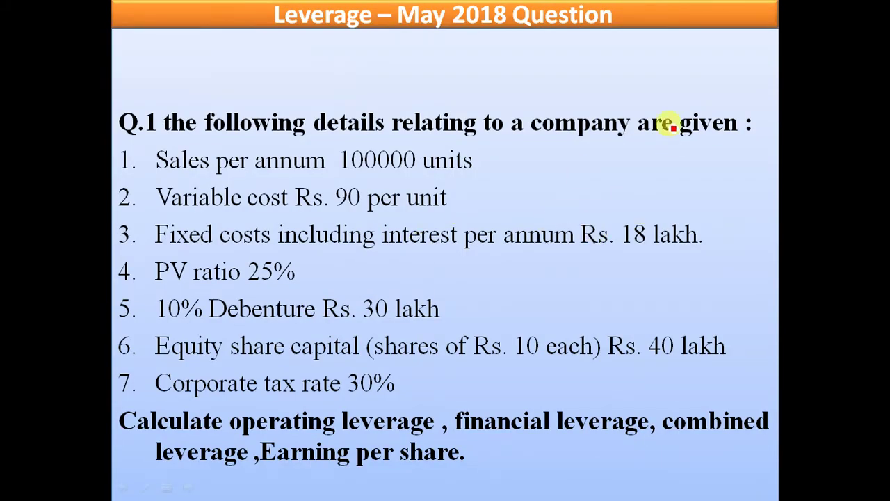
mouse_move(550, 149)
mouse_down()
mouse_move(652, 438)
mouse_move(573, 455)
mouse_up()
key(alt+Tab)
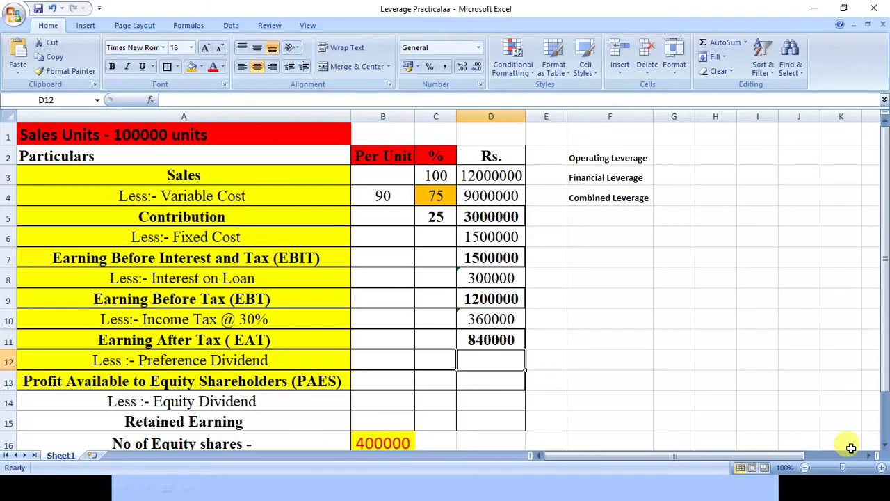
text(0)
key(Return)
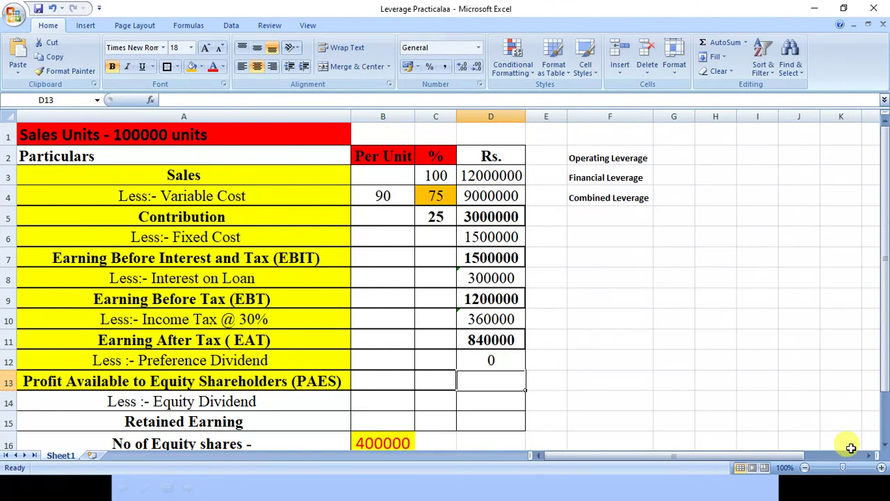
Step: Calculate Profit Available to Equity Shareholders in D13 by subtracting Preference Dividend from EAT, D11 minus D12
text(+)
key(Up)
key(Up)
text(-)
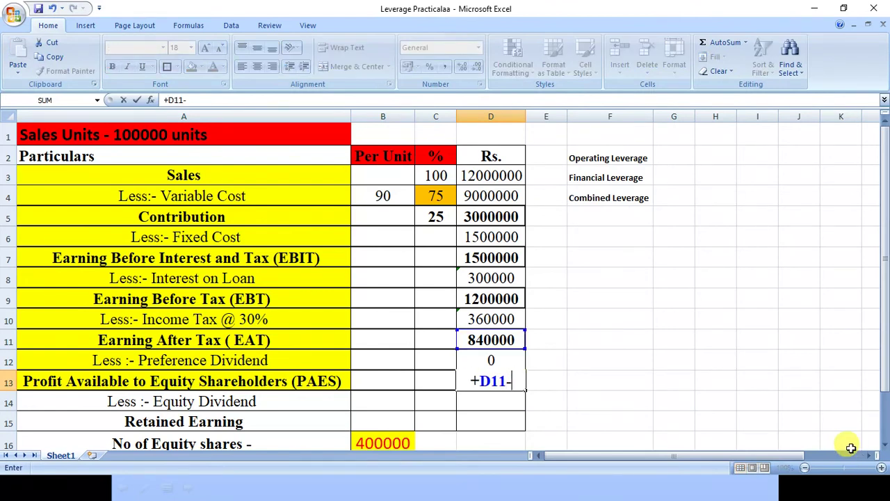
key(Up)
key(Return)
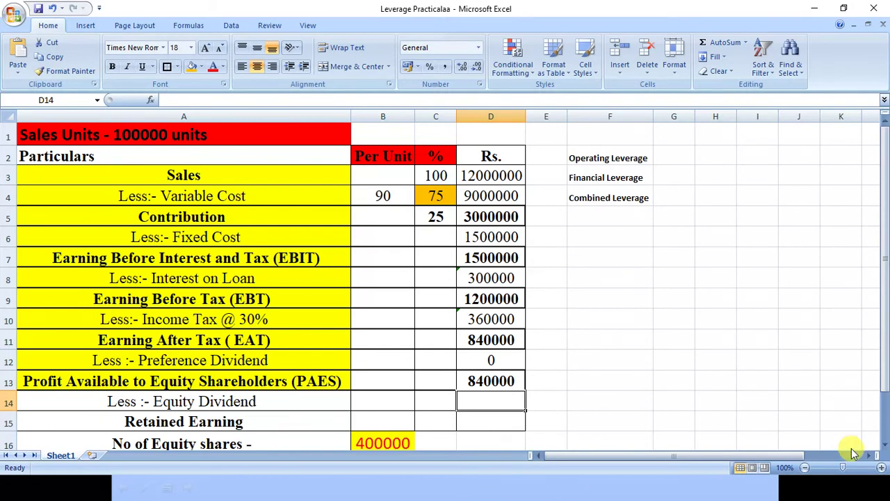
drag(118, 142, 488, 376)
Step: Add the label EPS in F5 below Combined Leverage
click(583, 217)
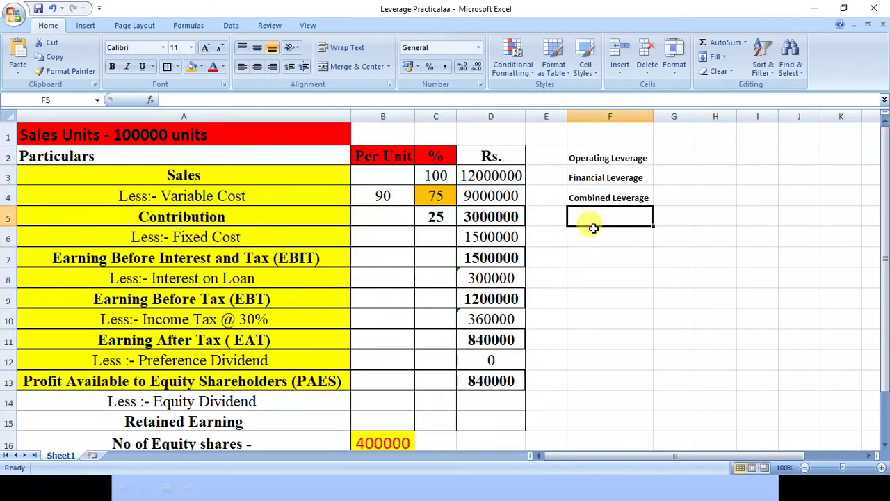
text(EPS)
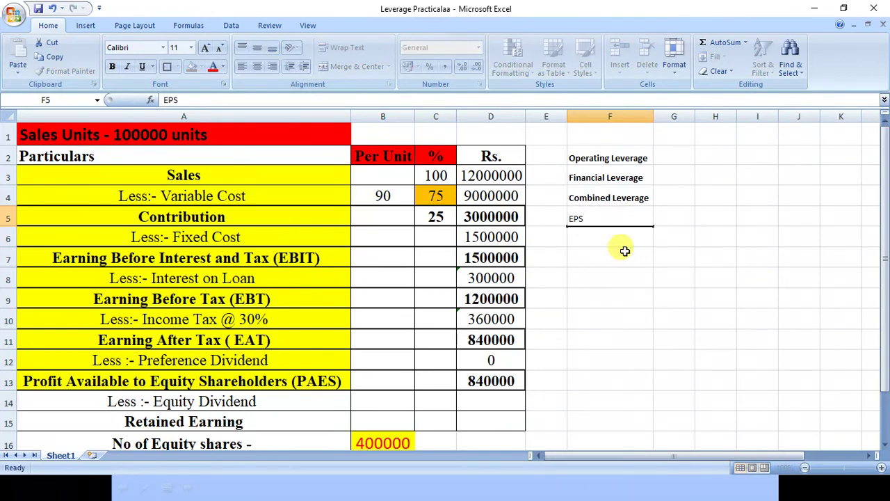
key(Return)
Step: Enlarge the font of column F to 16 and fit the column width to the leverage labels
click(609, 117)
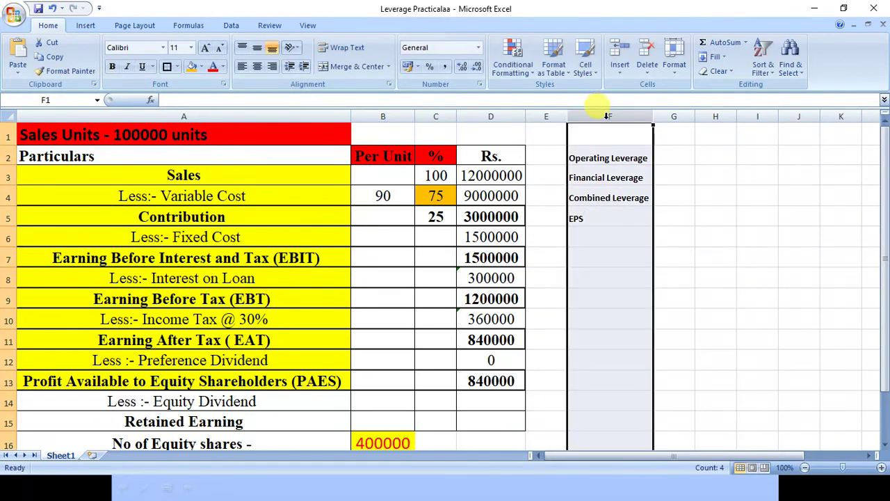
click(204, 50)
click(206, 50)
click(206, 50)
click(205, 51)
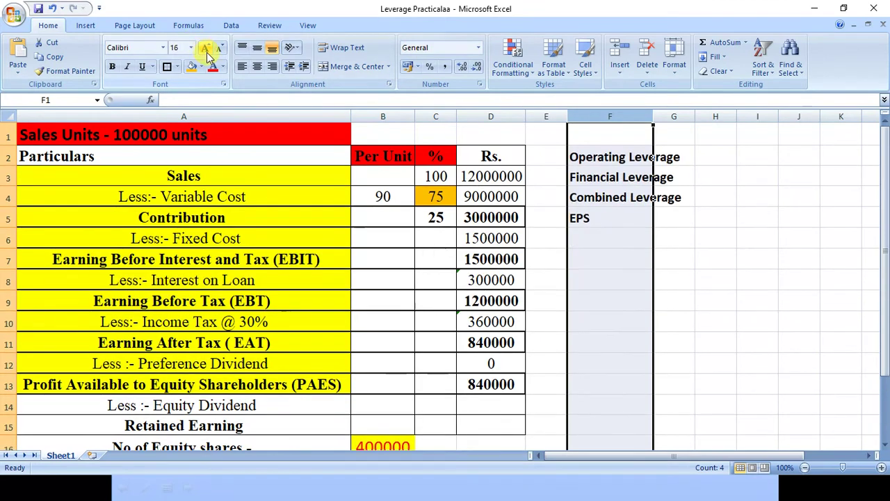
double_click(654, 112)
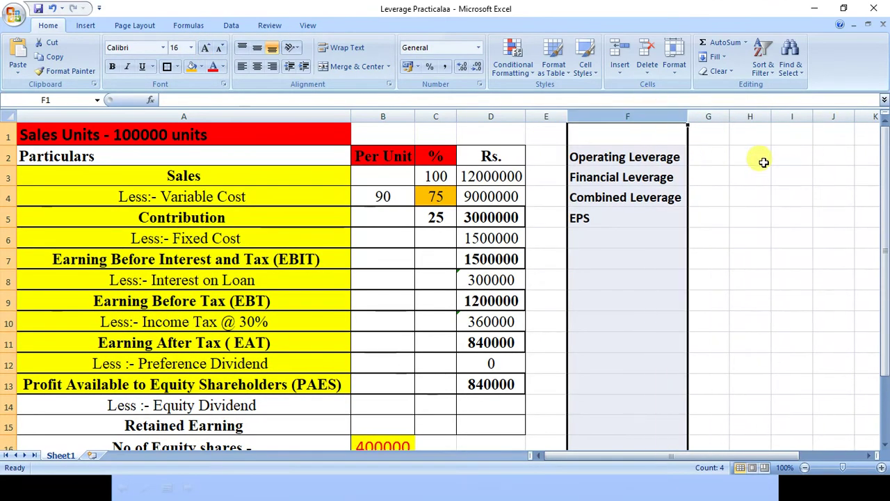
Step: Enter the Operating Leverage formula label C/EBIT in G2
click(715, 154)
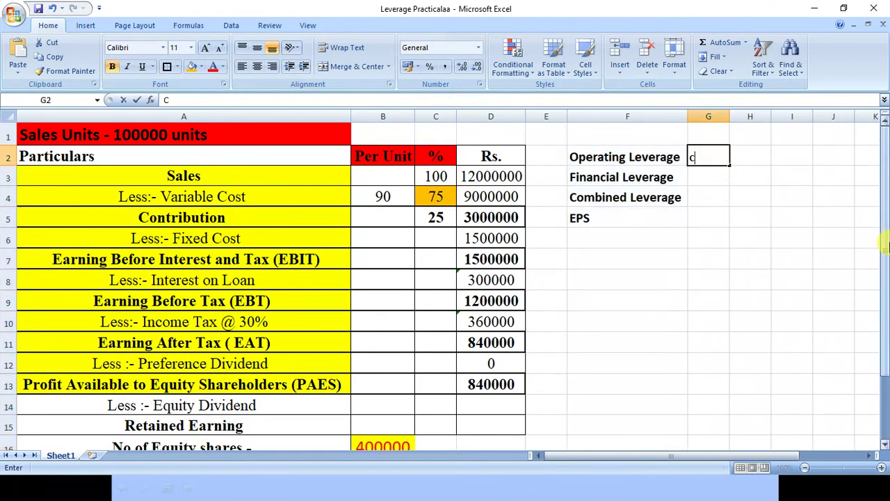
text(c)
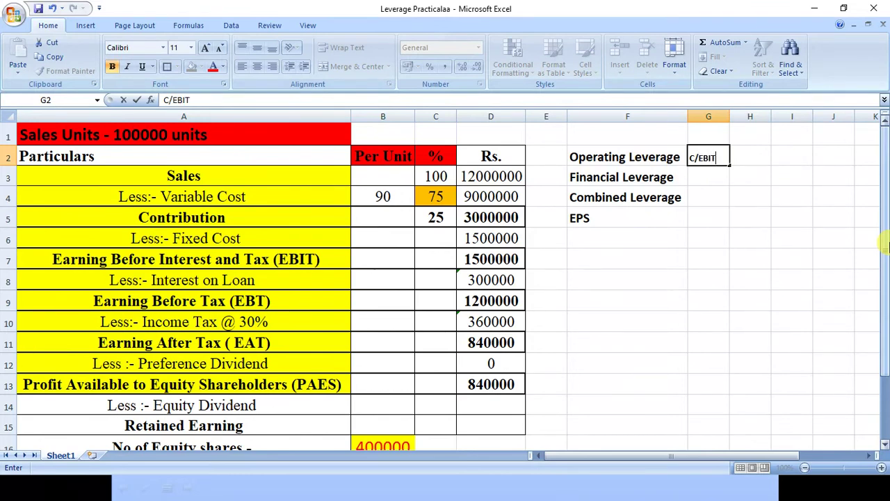
key(Return)
Step: Calculate Operating Leverage in H2 by dividing Contribution by EBIT with +D5/D7, and centre column H
key(Up)
key(Right)
text(+)
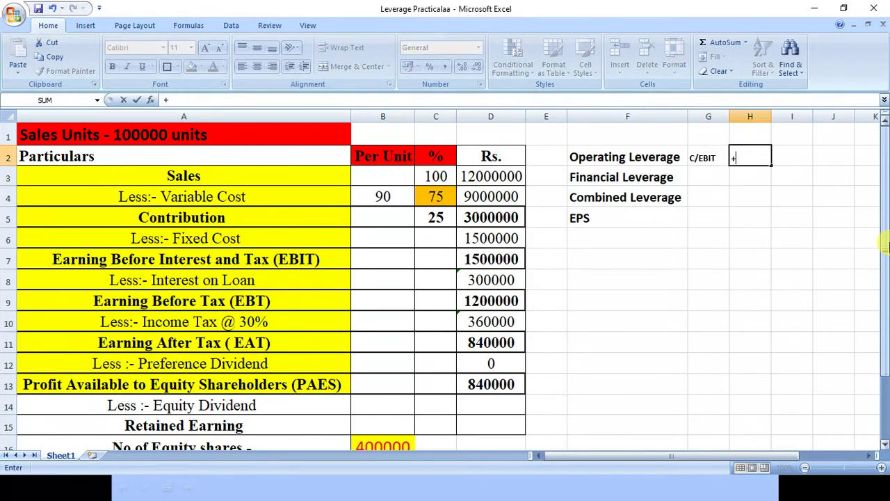
click(477, 216)
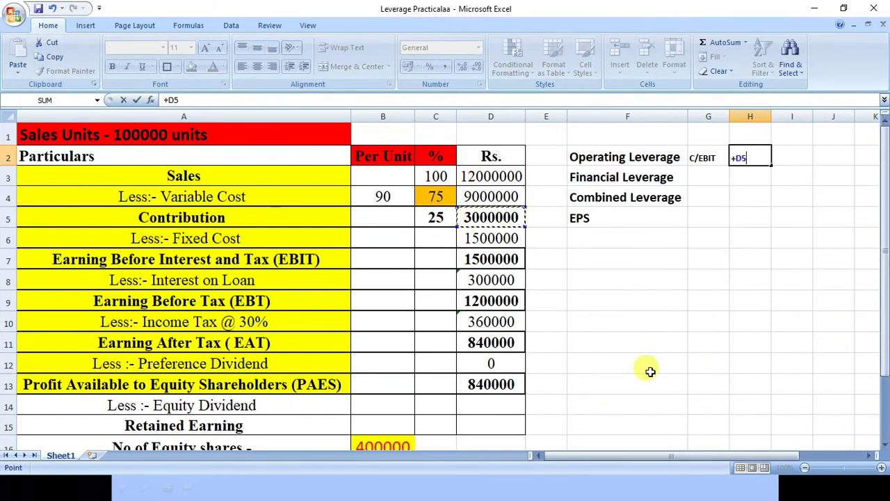
text(/)
click(480, 264)
key(Return)
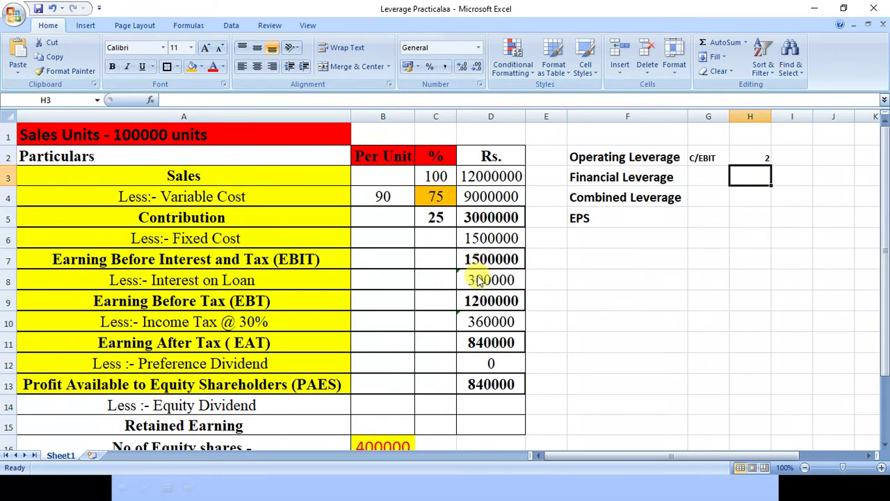
click(749, 116)
click(257, 66)
Step: Enter the Financial Leverage formula label EBIT/EBT in G3
click(692, 178)
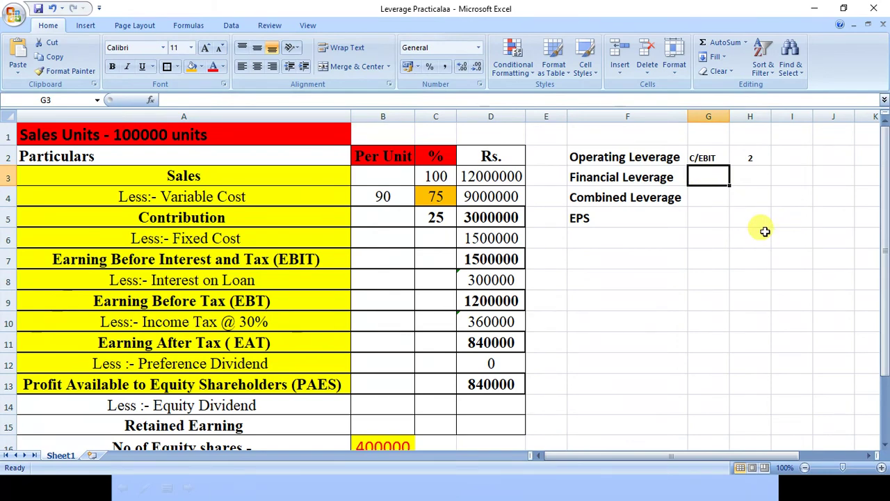
text(EBIT/EBT)
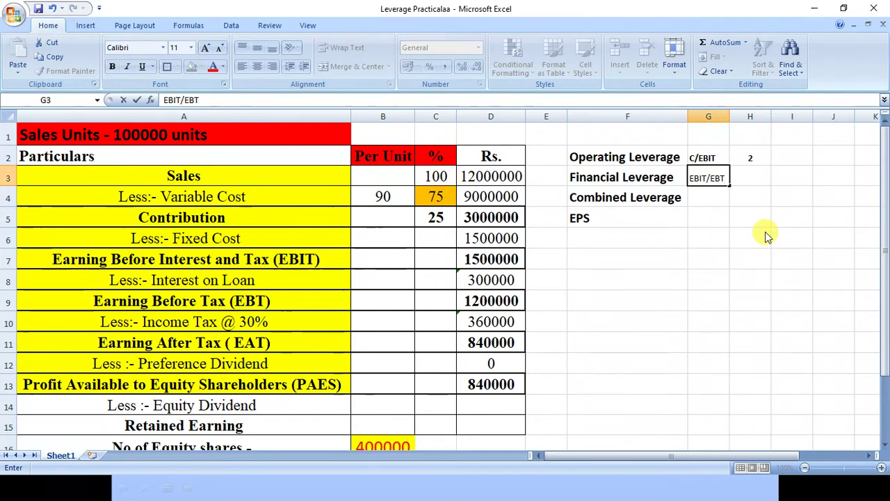
key(Return)
Step: Calculate Financial Leverage in H3 by dividing EBIT by EBT with the formula +D7/D9
key(Up)
key(Right)
text(+)
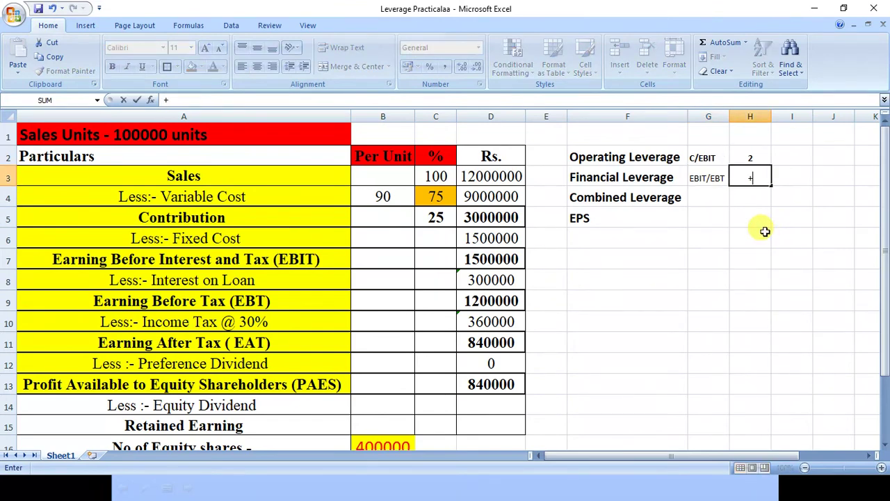
click(472, 260)
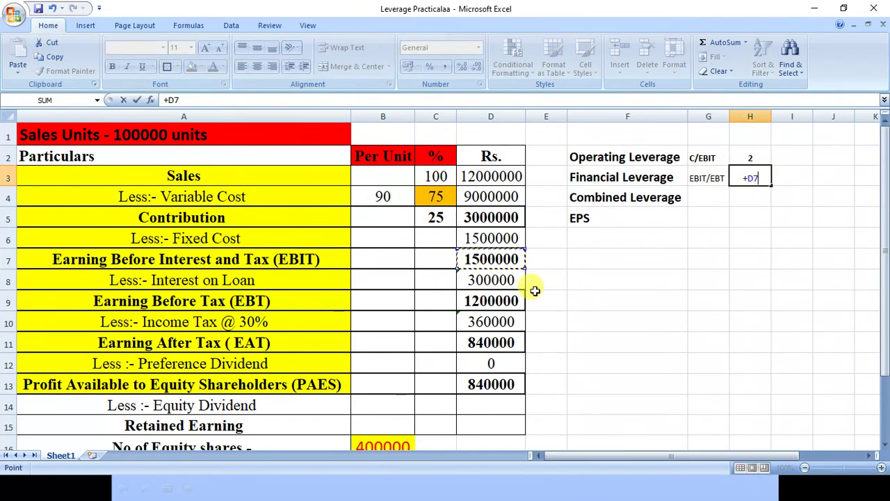
text(/)
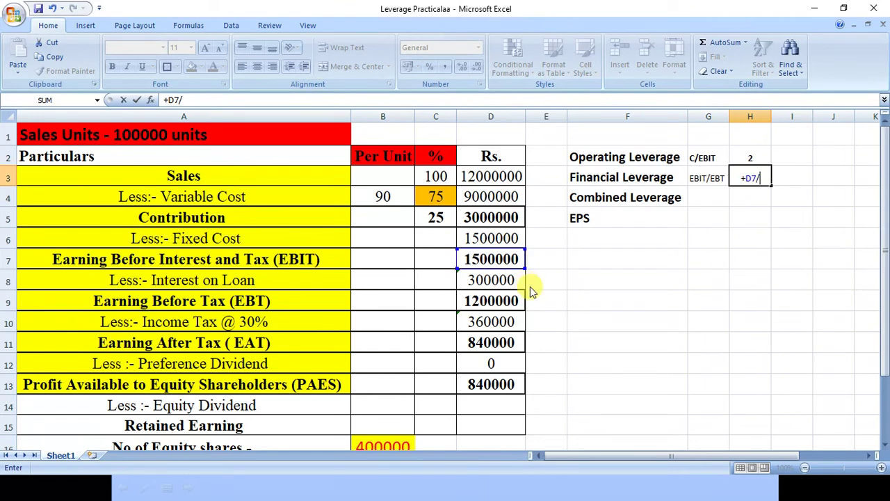
click(487, 302)
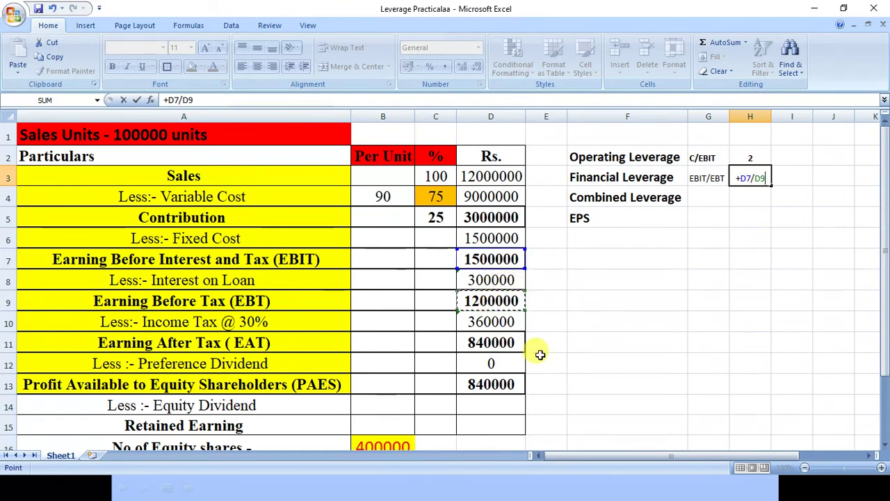
key(Return)
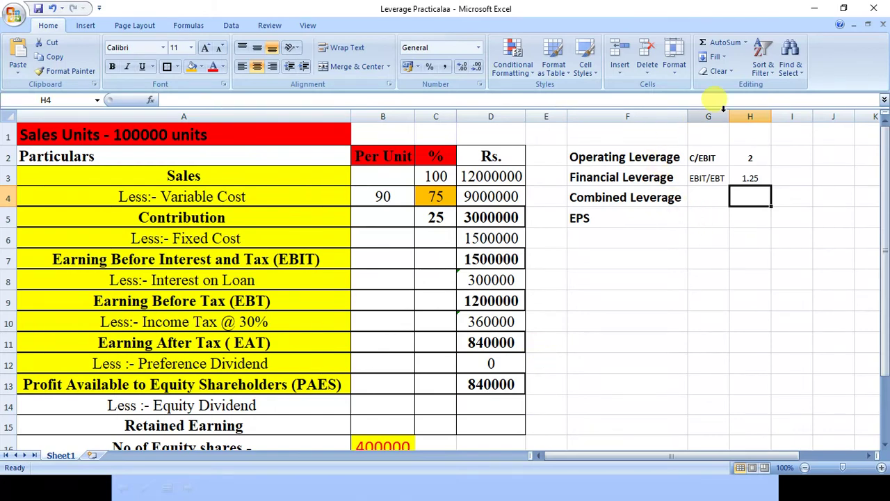
Step: Enlarge the font of columns G and H to 18
drag(708, 116, 749, 116)
click(205, 48)
click(205, 47)
click(205, 47)
click(205, 47)
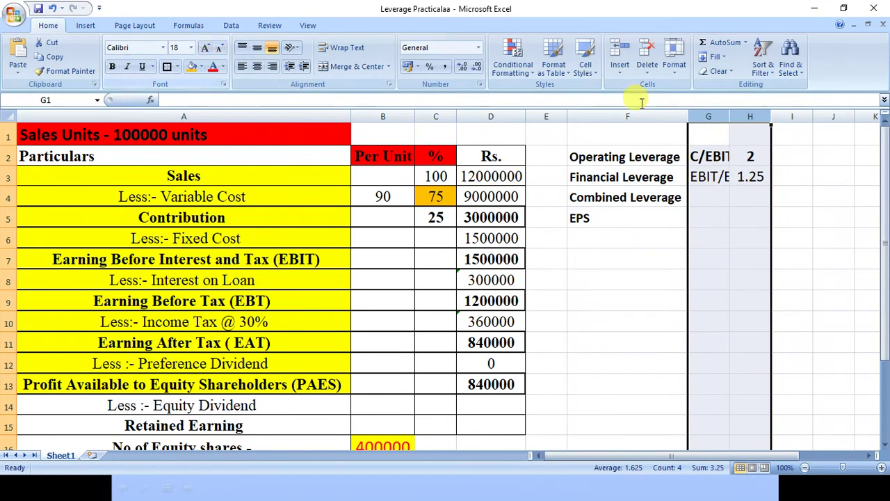
Step: Fit column G's width to its contents and enter the Combined Leverage formula label op*FL in G4
double_click(729, 116)
click(730, 203)
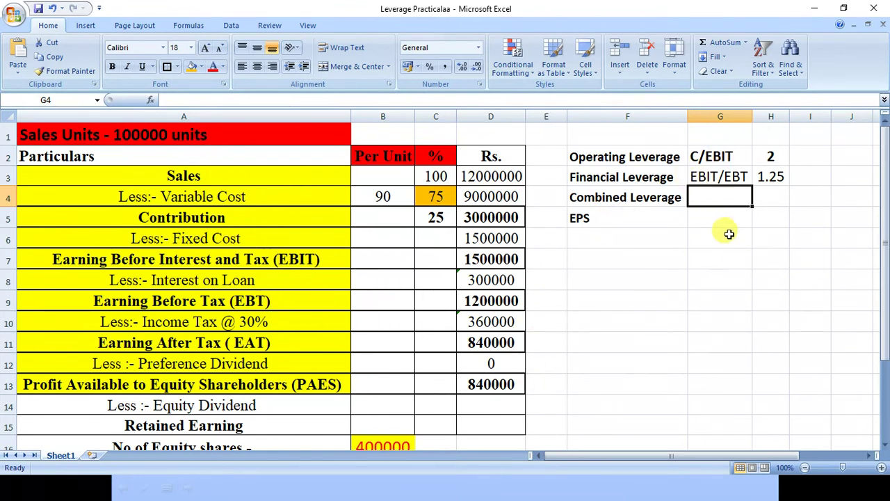
text(op*FL)
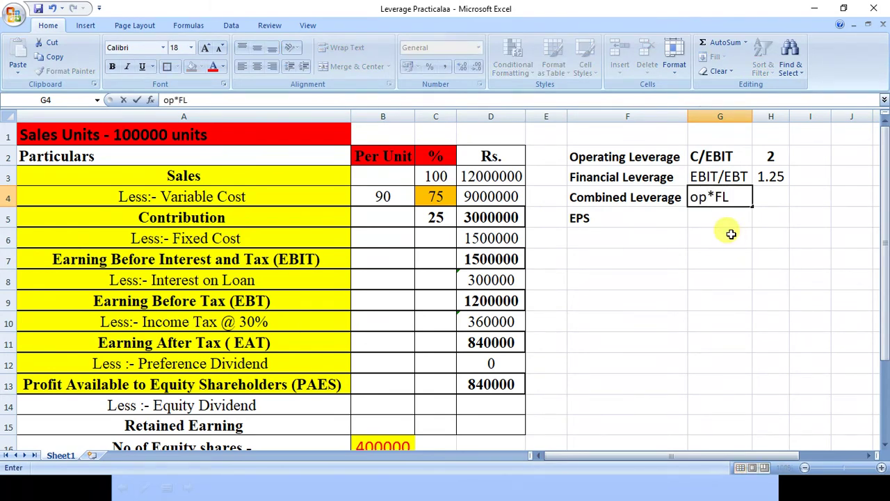
key(Return)
Step: Calculate Combined Leverage in H4 by multiplying the operating and financial leverages with the formula +H2*H3
key(Up)
key(Right)
text(+)
key(Up)
key(Up)
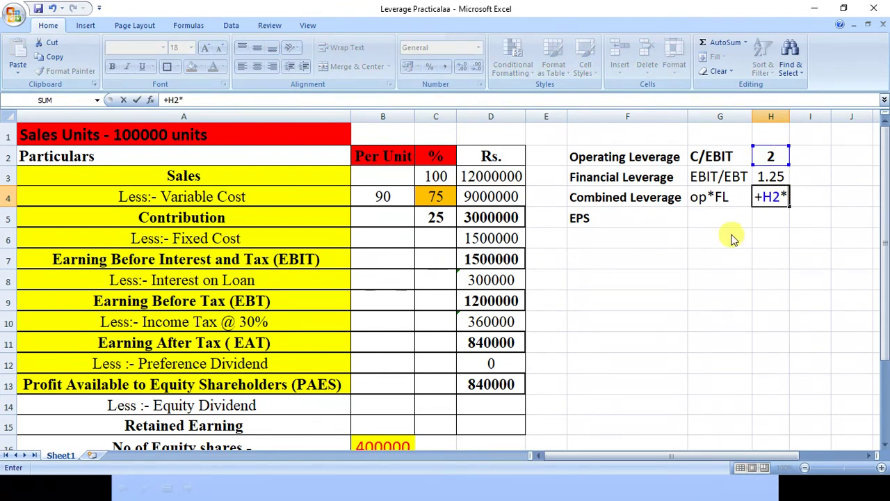
key(Up)
key(Return)
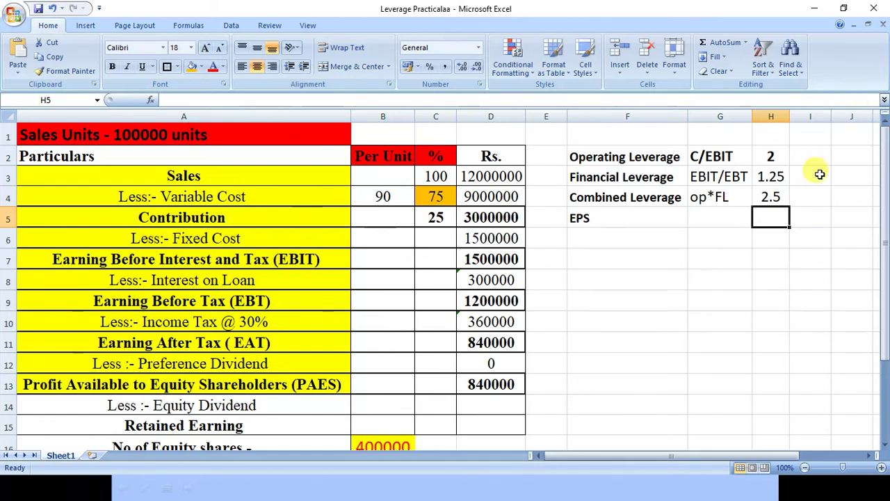
Step: Enter the alternative Combined Leverage formula label C/EBT in I4 and enlarge its font to 14
click(811, 196)
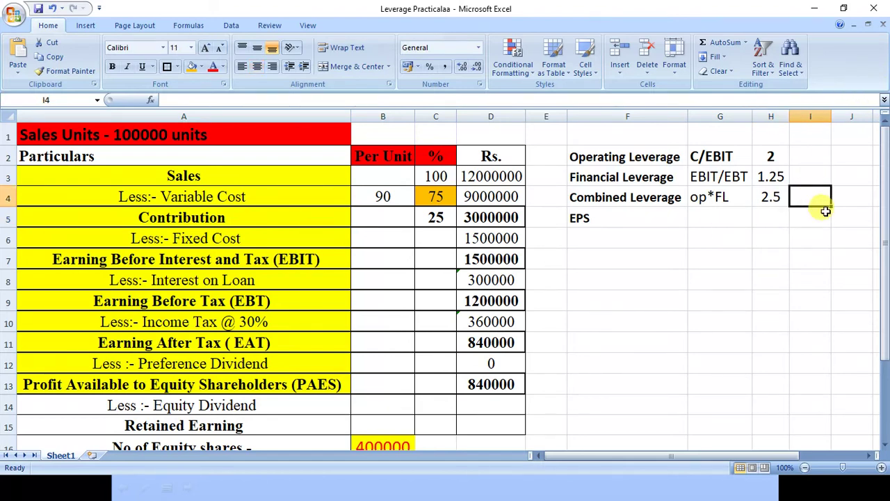
text(C/E)
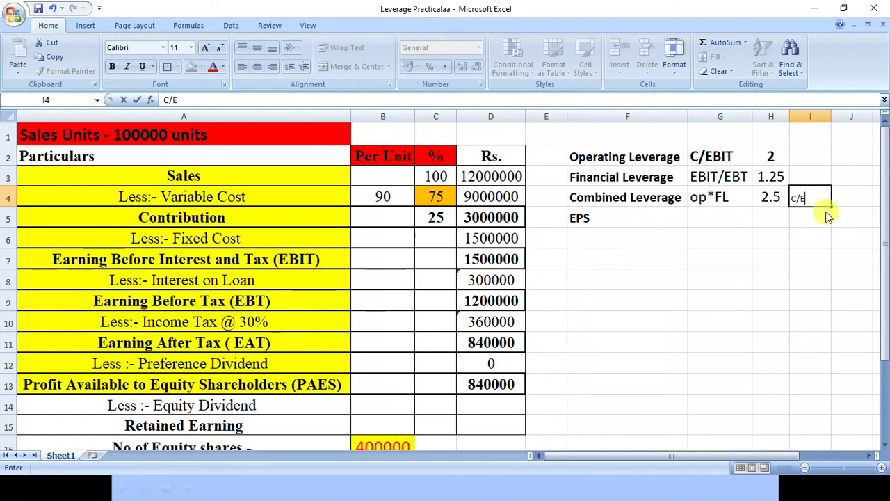
text(BT)
key(Return)
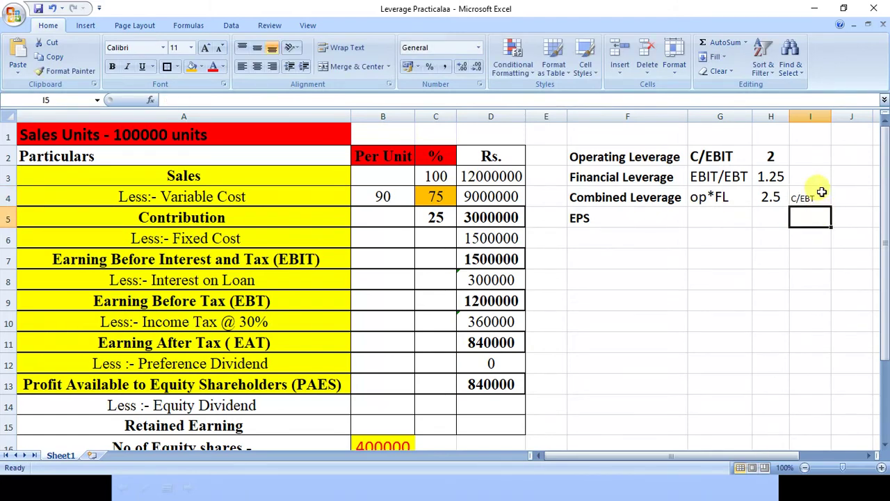
click(807, 195)
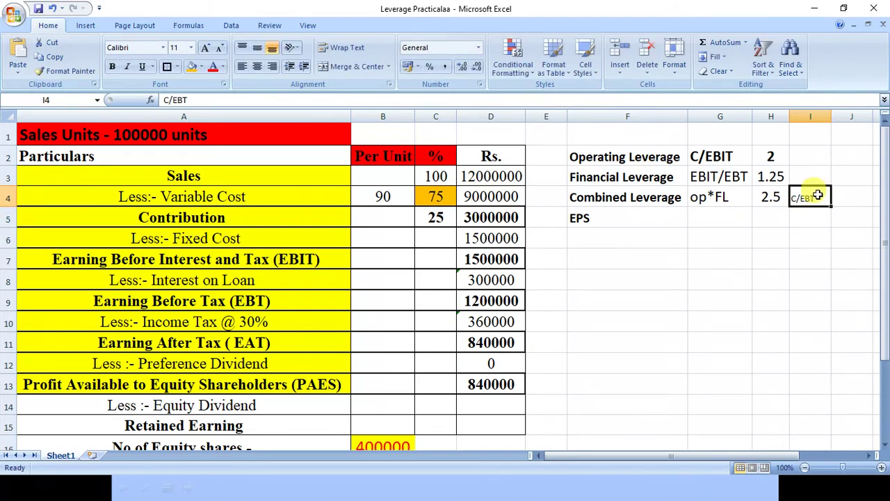
click(206, 49)
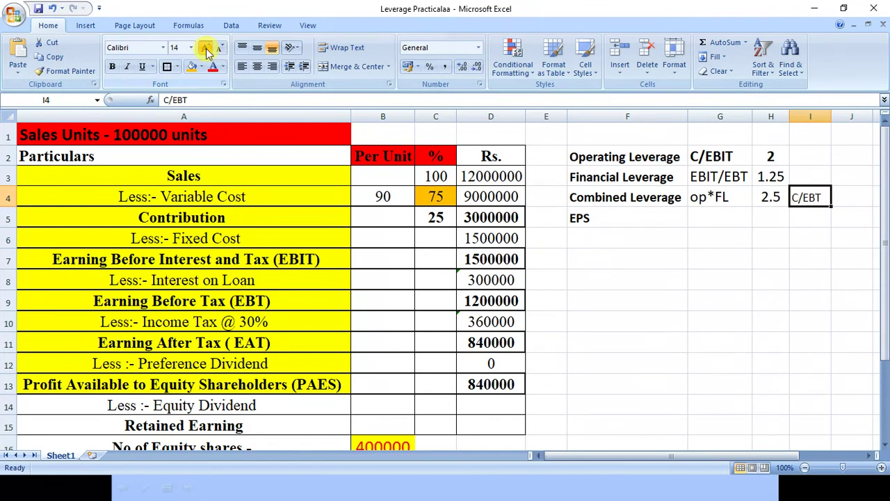
Step: Calculate Combined Leverage in J4 by dividing Contribution by EBT with the formula +D5/D9
click(855, 205)
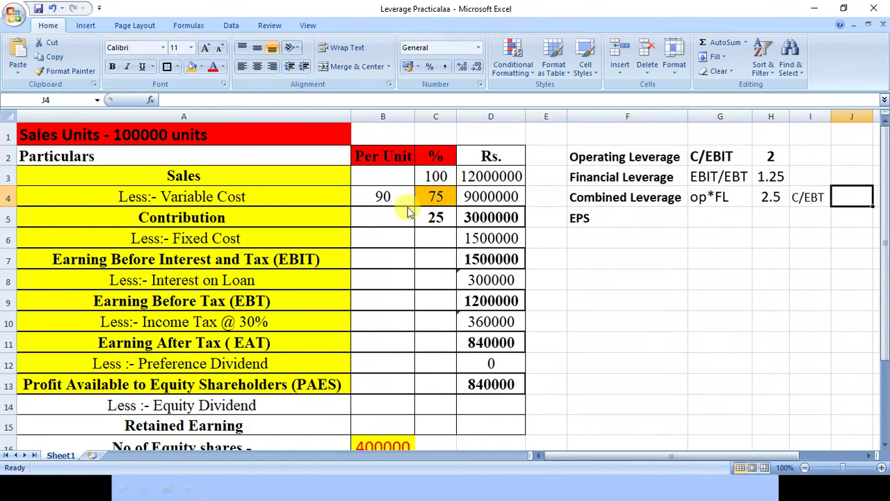
text(+)
click(477, 230)
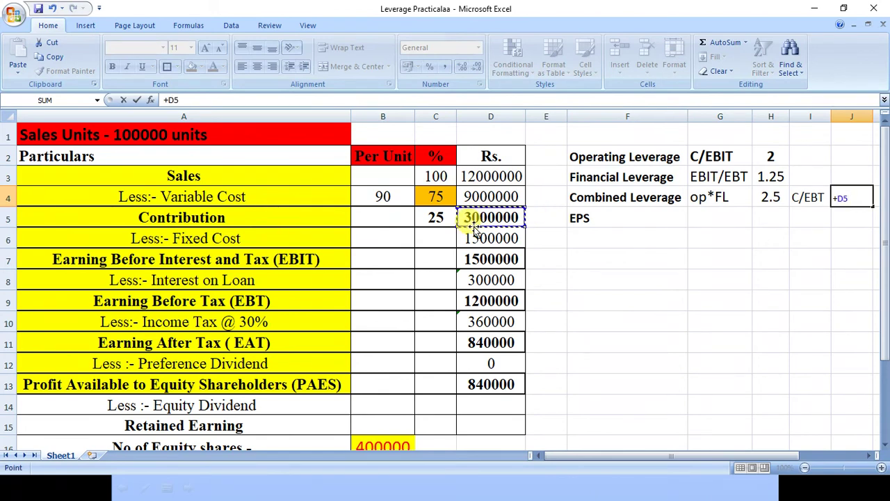
text(/)
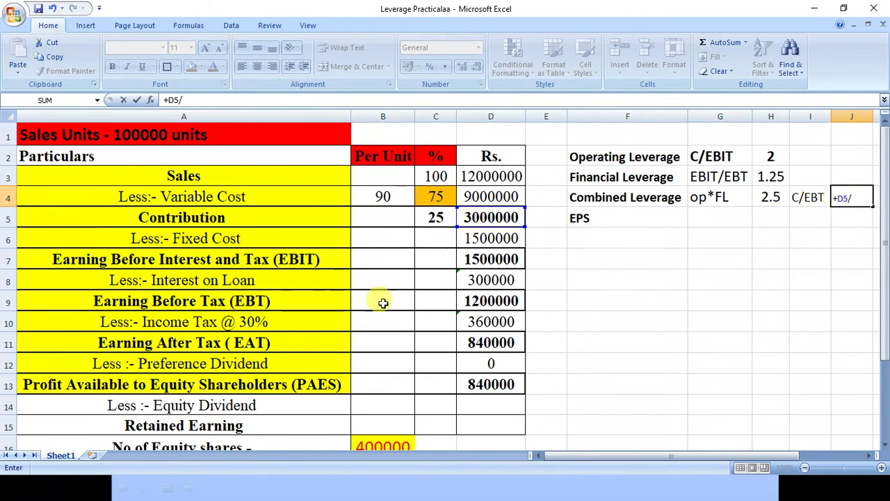
click(511, 300)
key(Return)
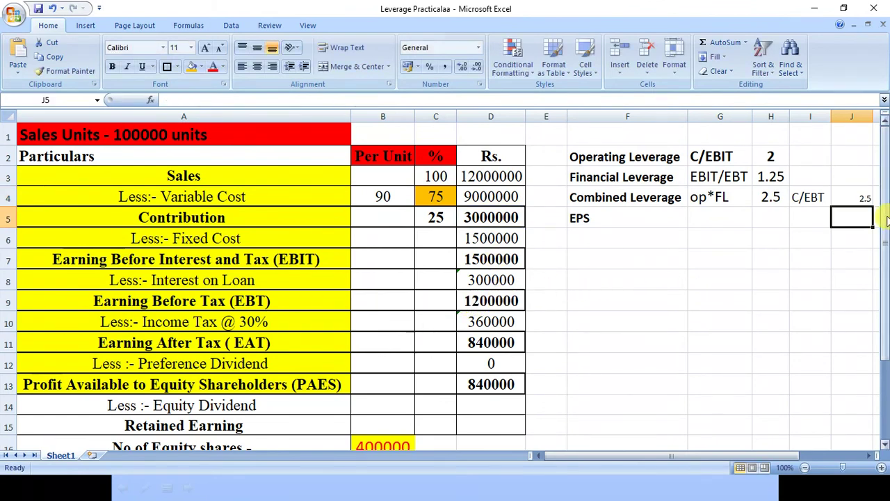
Step: Enlarge the font of the Combined Leverage result in J4 to 20
click(850, 197)
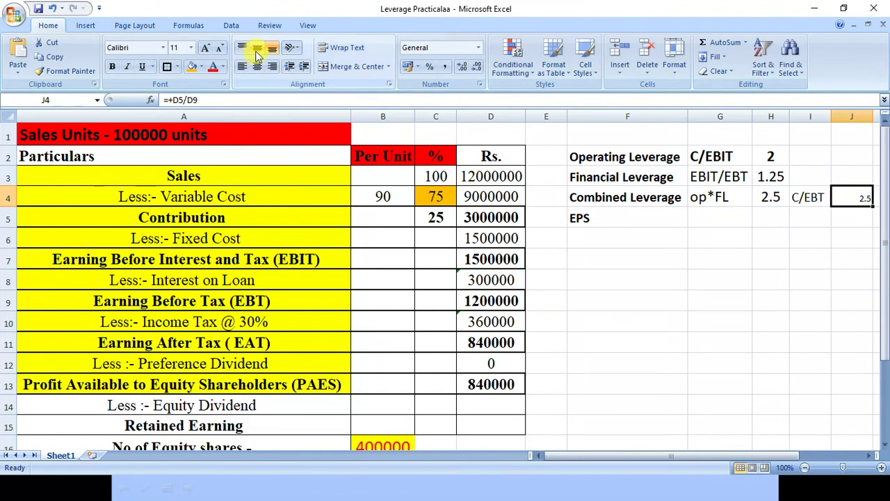
click(205, 47)
click(204, 48)
click(204, 47)
click(204, 47)
click(204, 48)
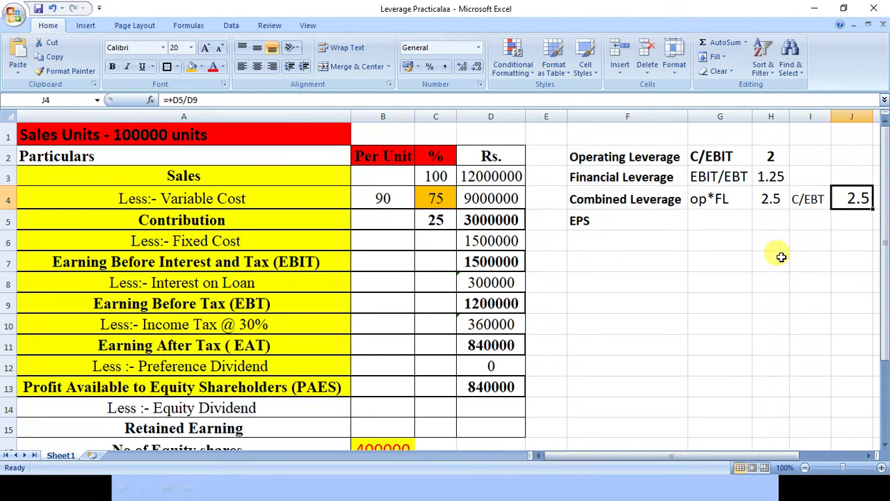
Step: Switch to the PowerPoint slide show, go back through the slides and end the show, discarding the ink annotations
click(723, 219)
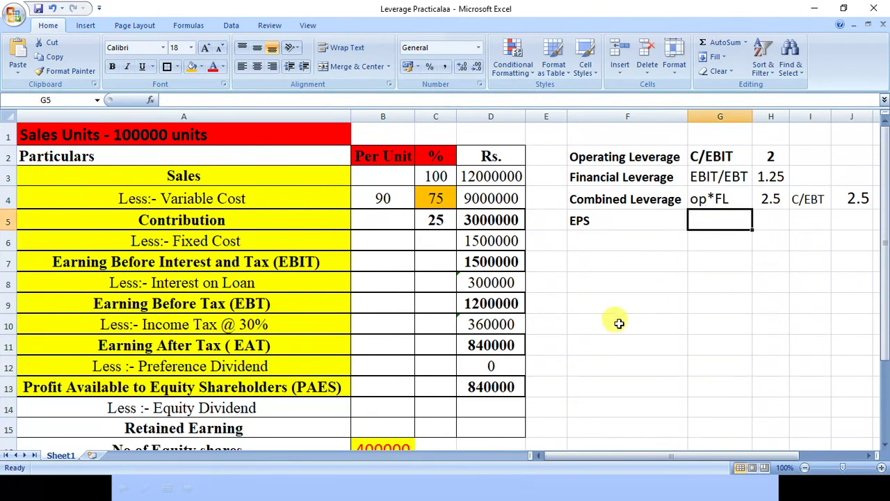
key(alt+Tab)
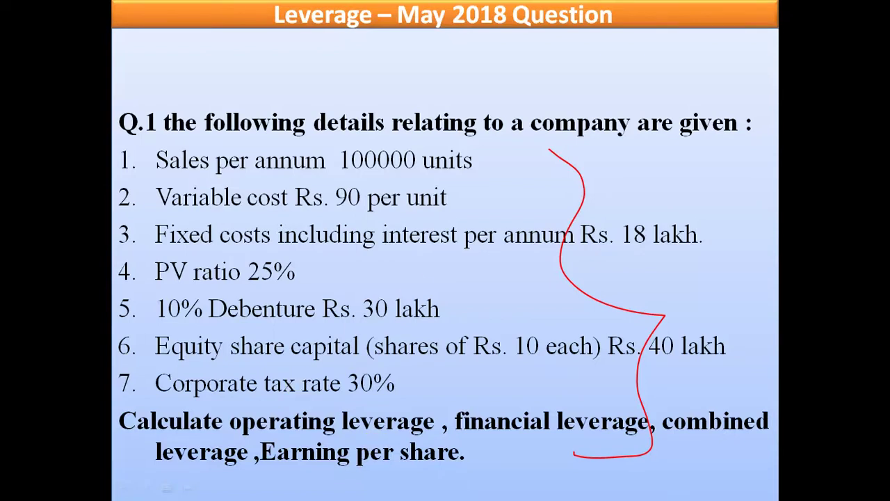
key(Left)
key(Left)
key(Left)
key(Left)
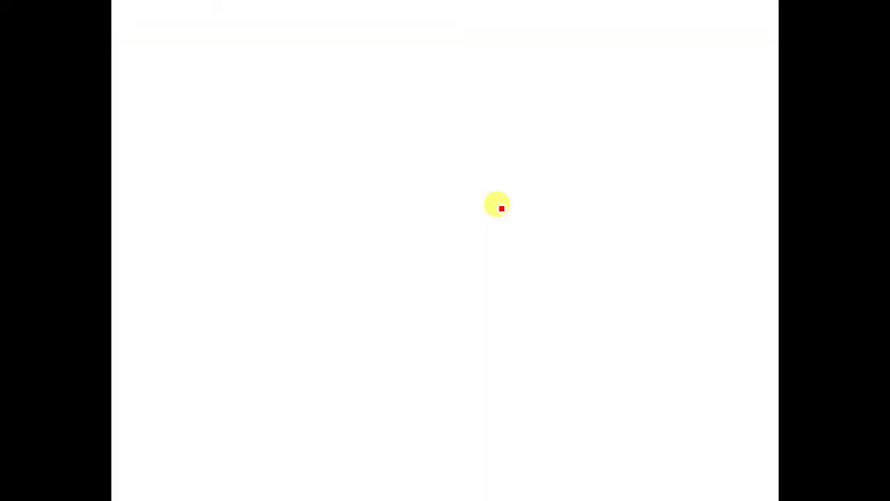
key(Escape)
key(Tab)
key(Return)
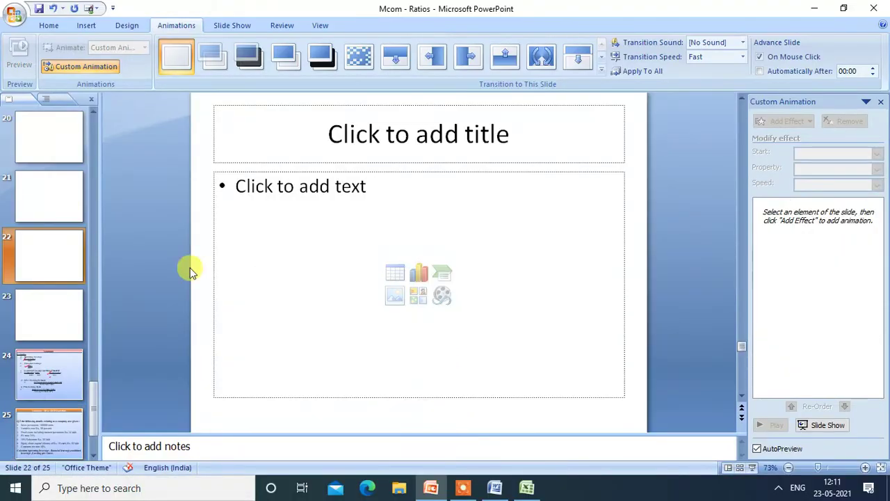
Step: Present the Leverage formulas slide from slide 24 and circle the Earning Per Share formula with the red pen
click(59, 431)
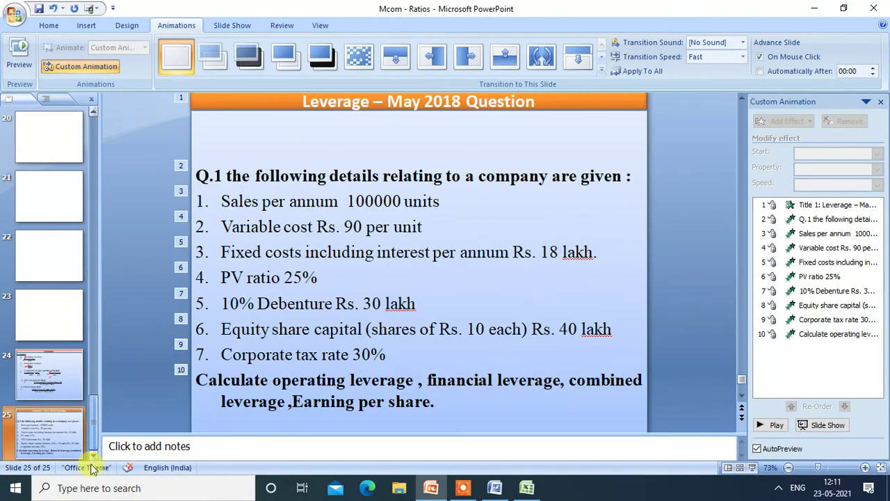
scroll(70, 438, down, 1)
click(54, 336)
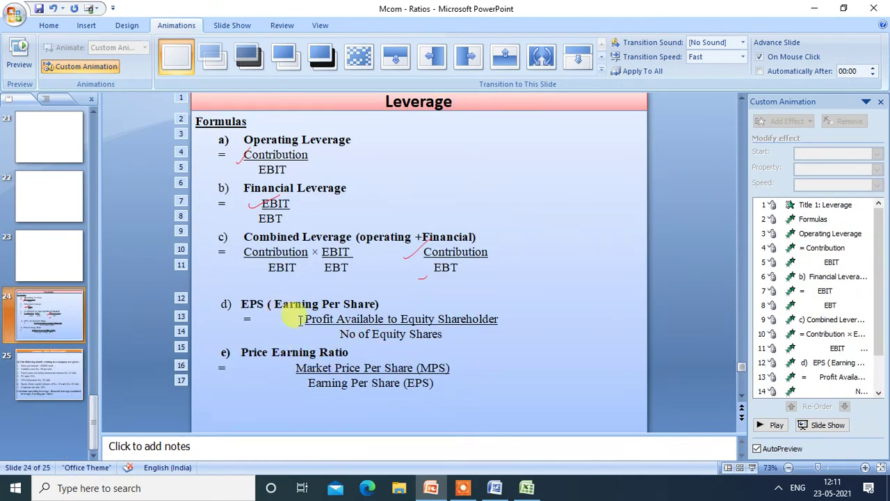
click(752, 467)
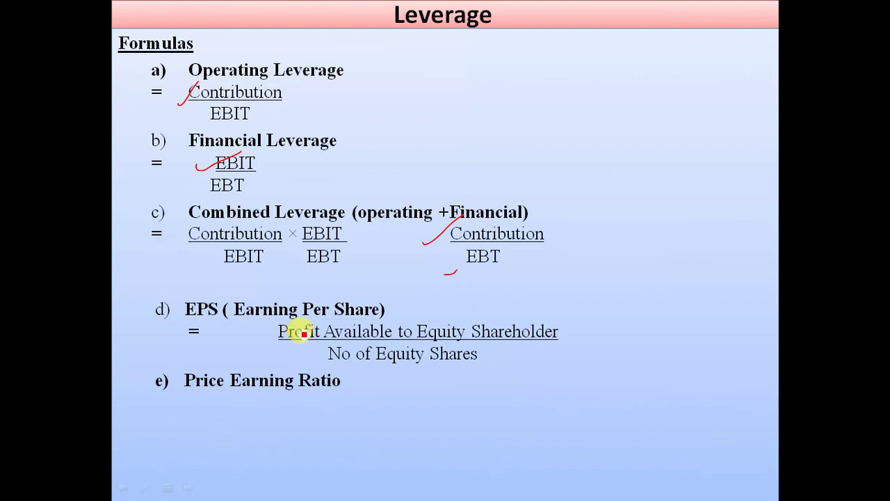
mouse_move(269, 322)
mouse_down()
mouse_move(294, 366)
mouse_move(589, 362)
mouse_move(415, 317)
mouse_move(295, 313)
mouse_move(269, 339)
mouse_up()
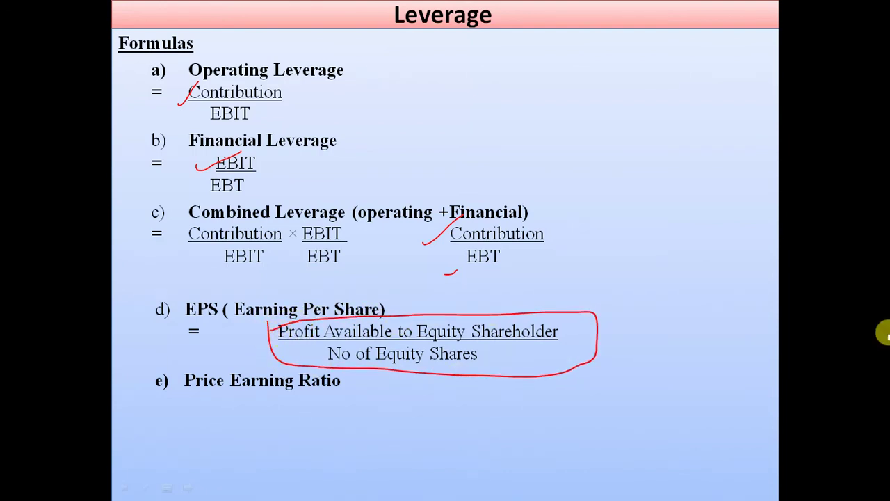
Step: Switch back to the Excel workbook and enter the EPS formula label PAES/No os Shares in G5
key(alt+Tab)
key(alt+Tab)
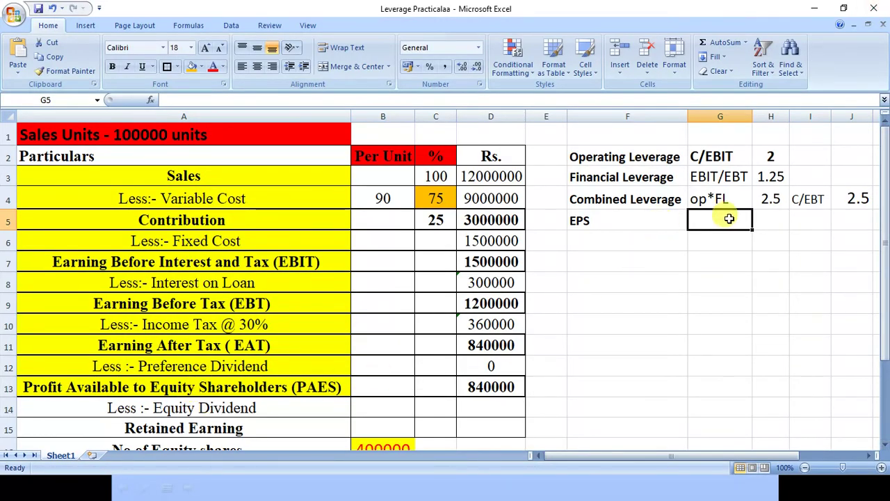
text(PAES)
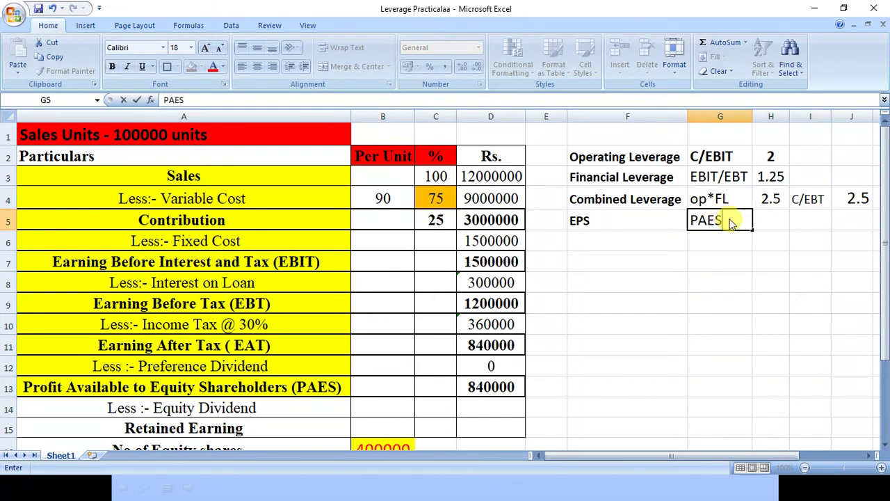
text(/No os Shares)
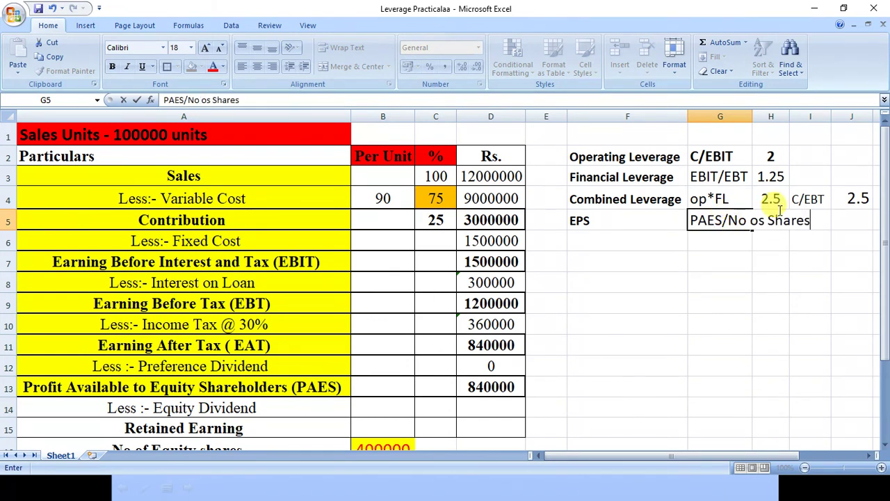
key(Return)
Step: Calculate EPS in G6 by dividing the profit available to equity shareholders by the number of shares with +D13/B16
text(+)
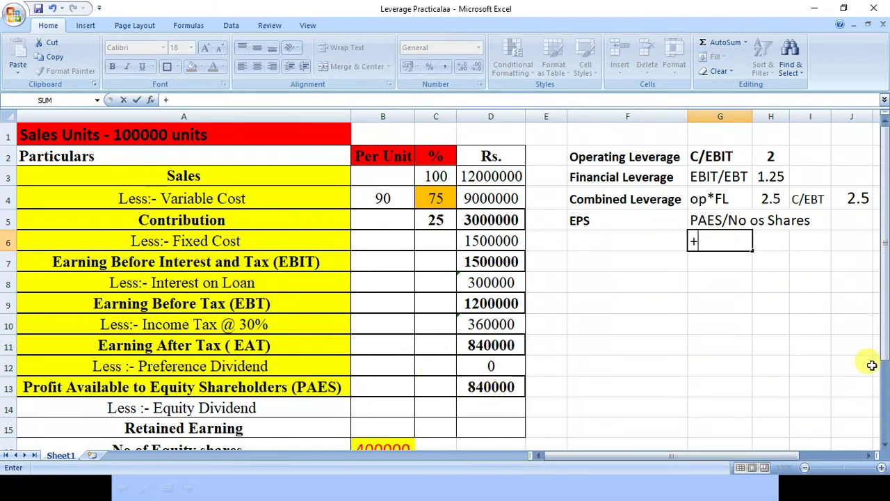
click(491, 387)
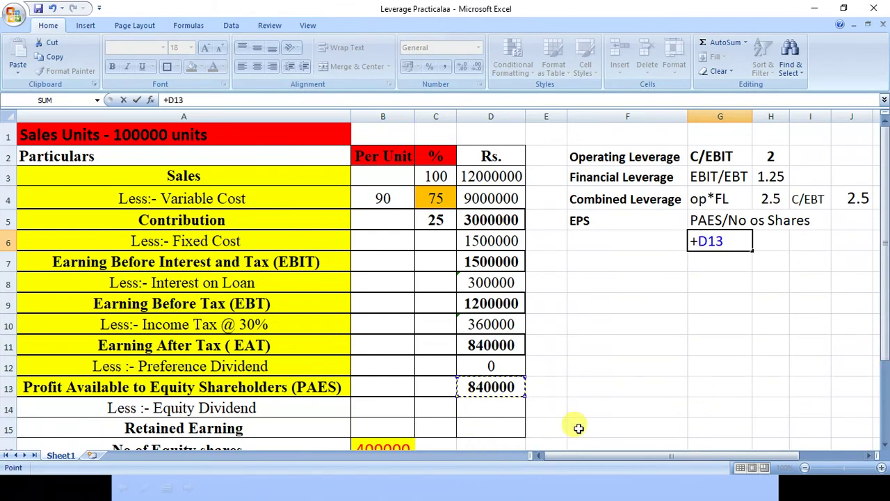
text(/)
click(402, 446)
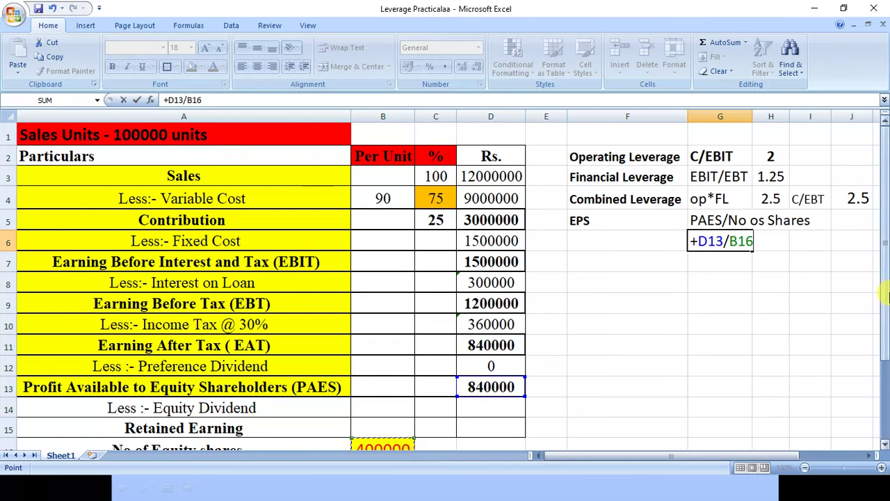
drag(884, 275, 885, 296)
key(Return)
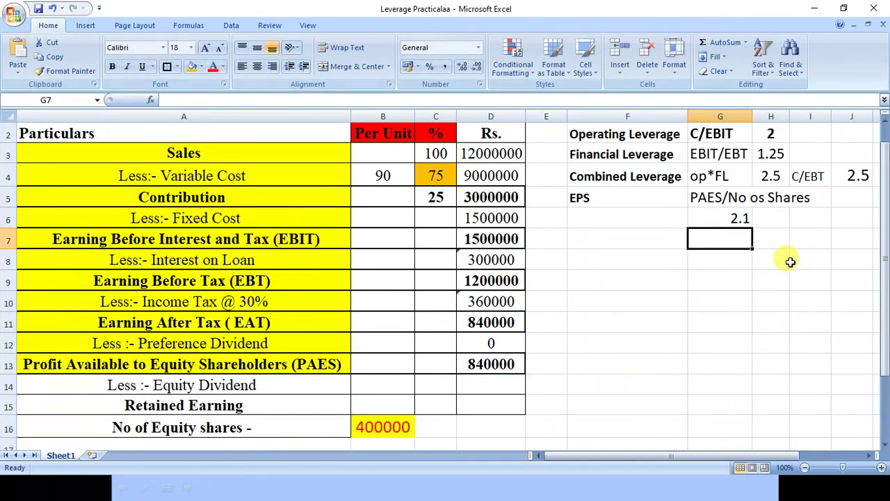
Step: Replace the EPS formula in G6 with its plain value by copying it and pasting values only in place
click(699, 218)
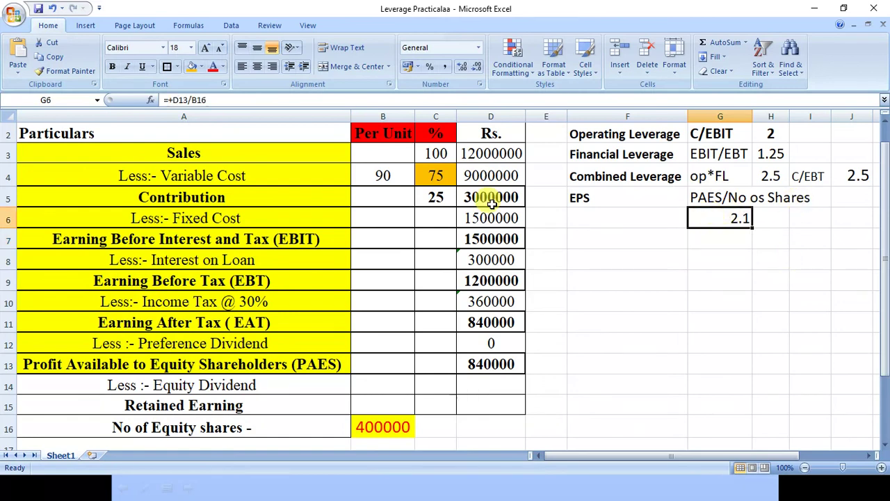
key(ctrl+c)
right_click(727, 222)
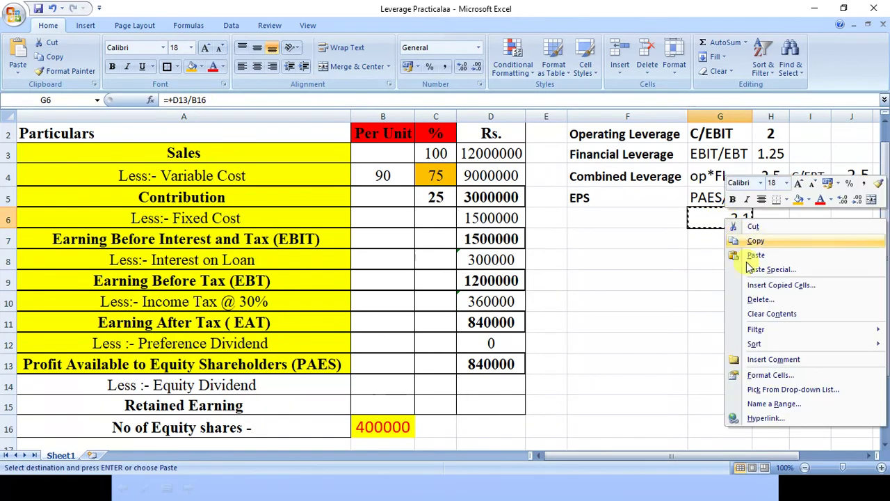
click(765, 269)
click(829, 241)
click(786, 349)
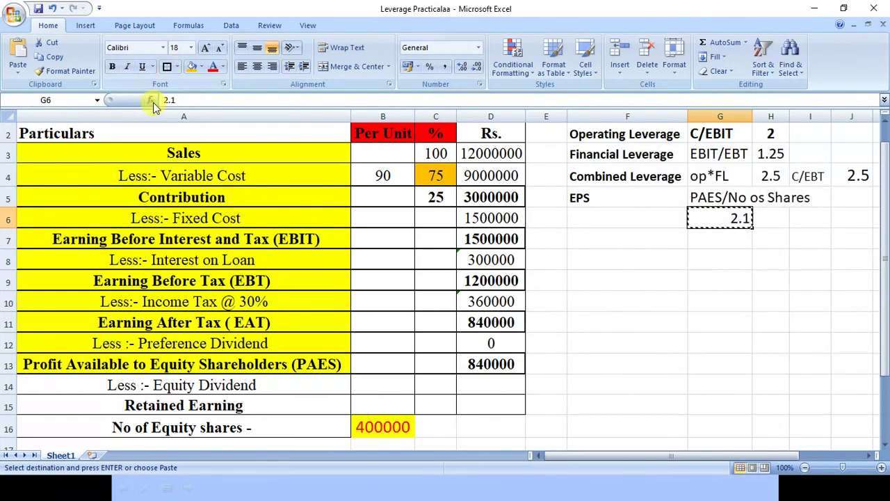
Step: Add the prefix Rs. in front of the EPS value in G6
click(164, 100)
text(R)
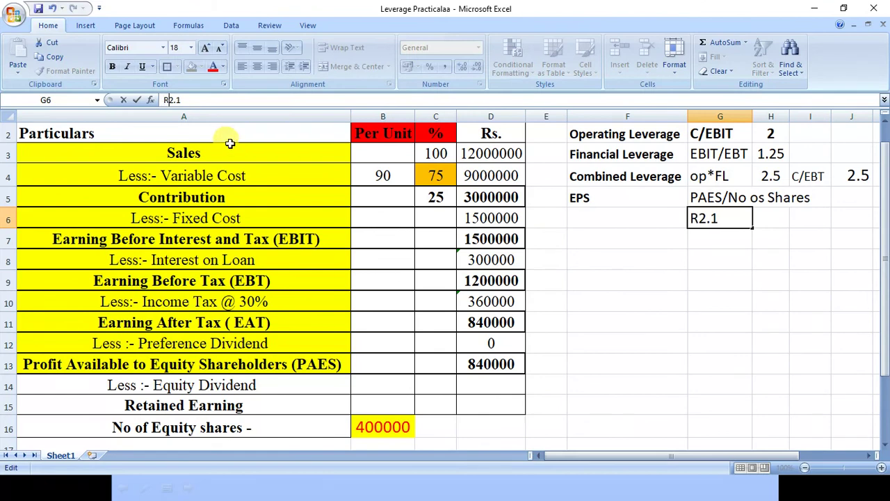
text(s.)
key(Return)
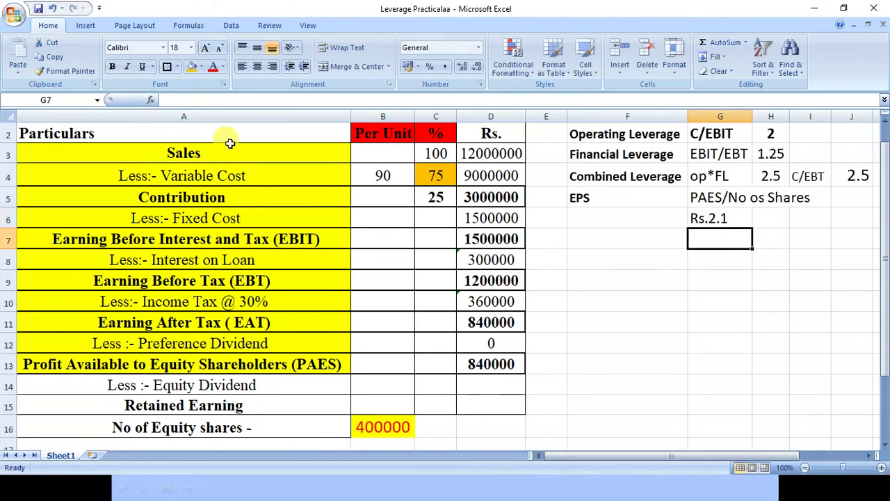
Step: Return to cell G1 at the top of the worksheet and switch to another open window
key(Up)
key(Up)
key(Up)
key(Up)
key(Up)
key(Up)
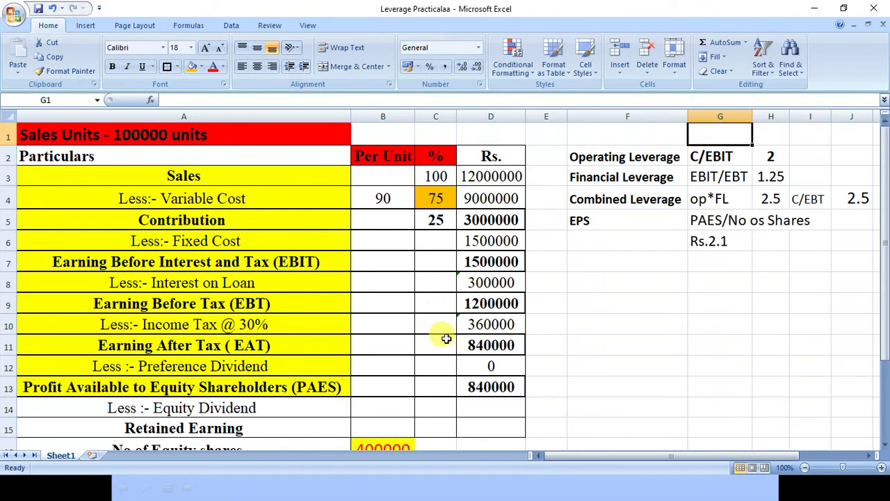
key(alt+Tab)
key(alt+Tab)
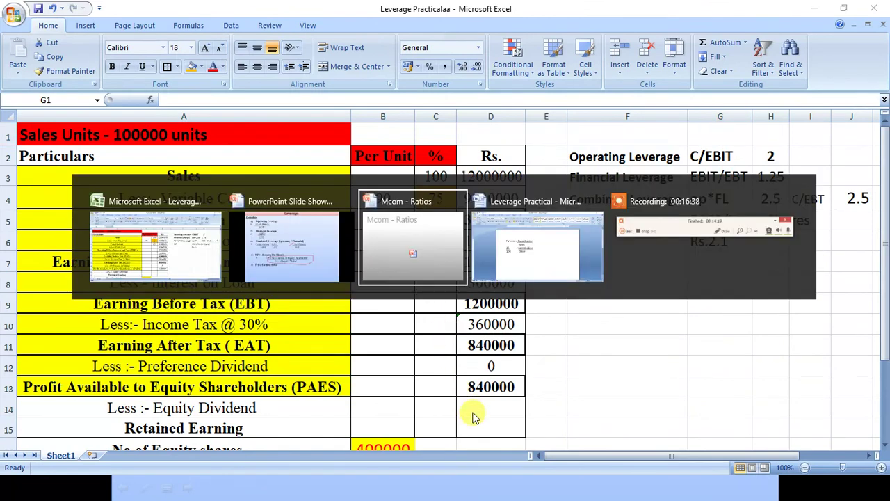